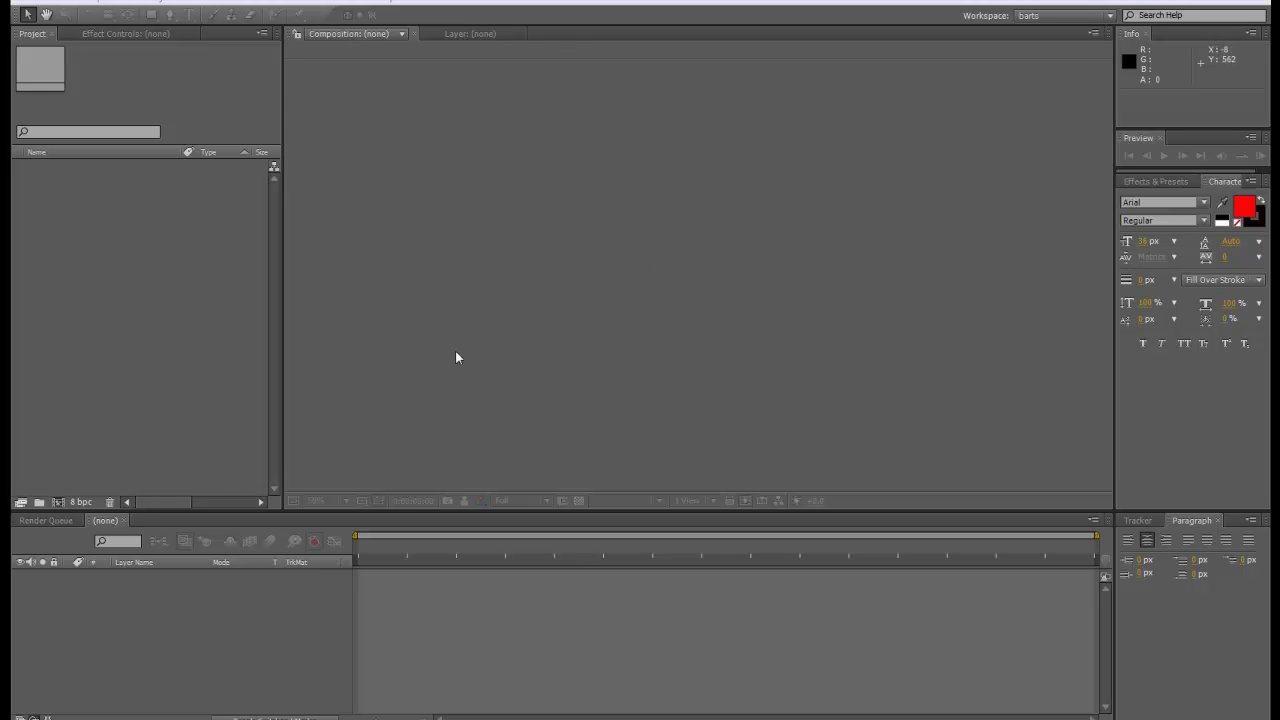
Import 2012-08-20-105.mp4 and build a 1280x720, 30 fps composition from it
{"action": "left_click", "coordinate": [131, 325]}
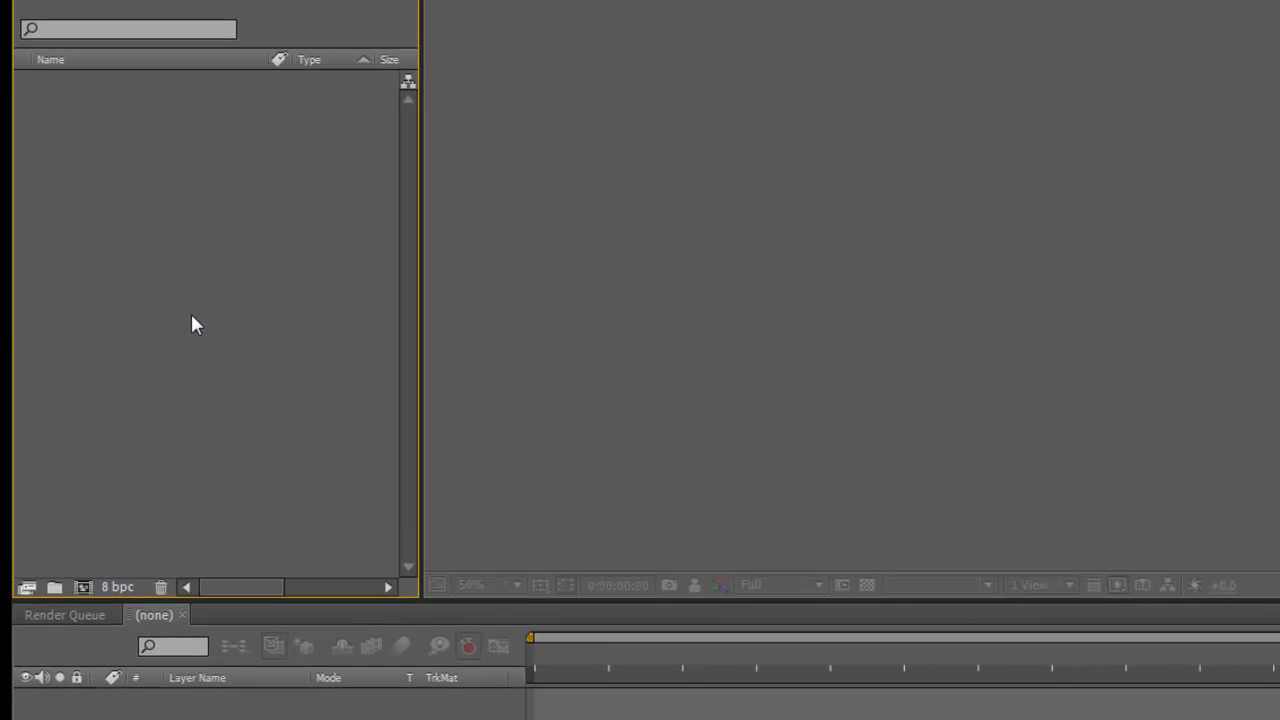
{"action": "double_click", "coordinate": [148, 242]}
{"action": "key", "text": "Escape"}
{"action": "right_click", "coordinate": [188, 254]}
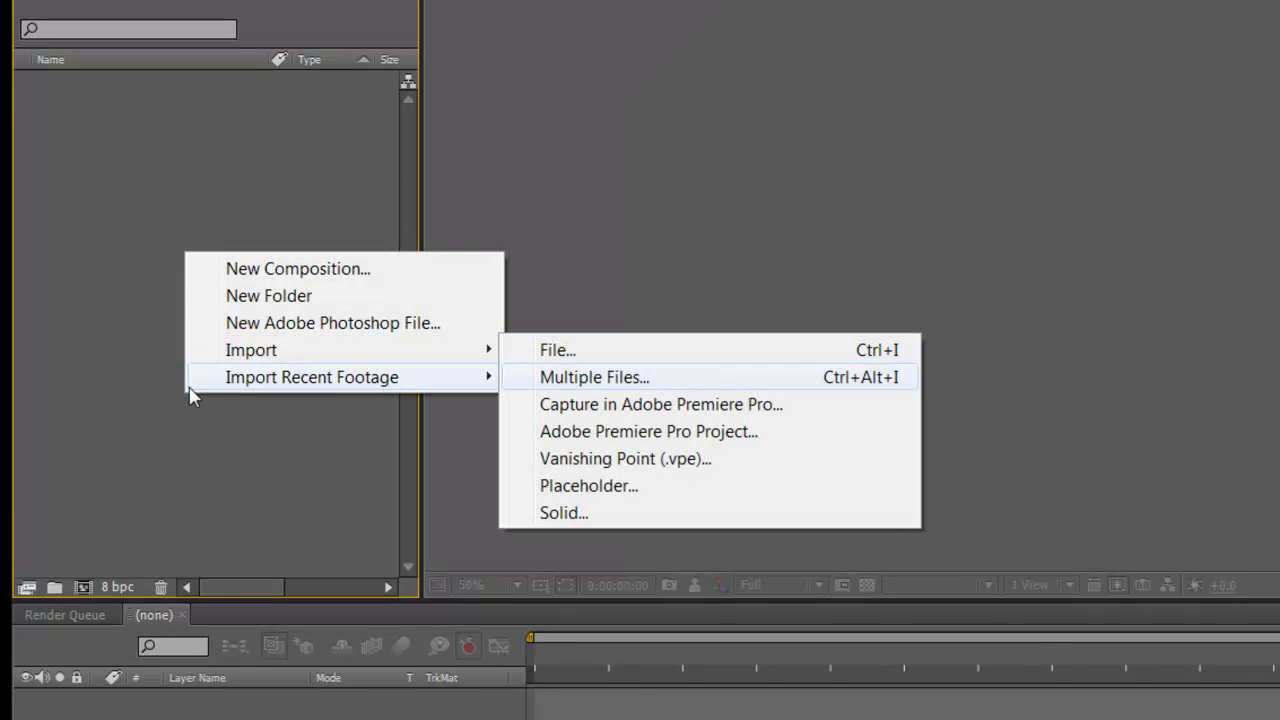
{"action": "left_click", "coordinate": [157, 395]}
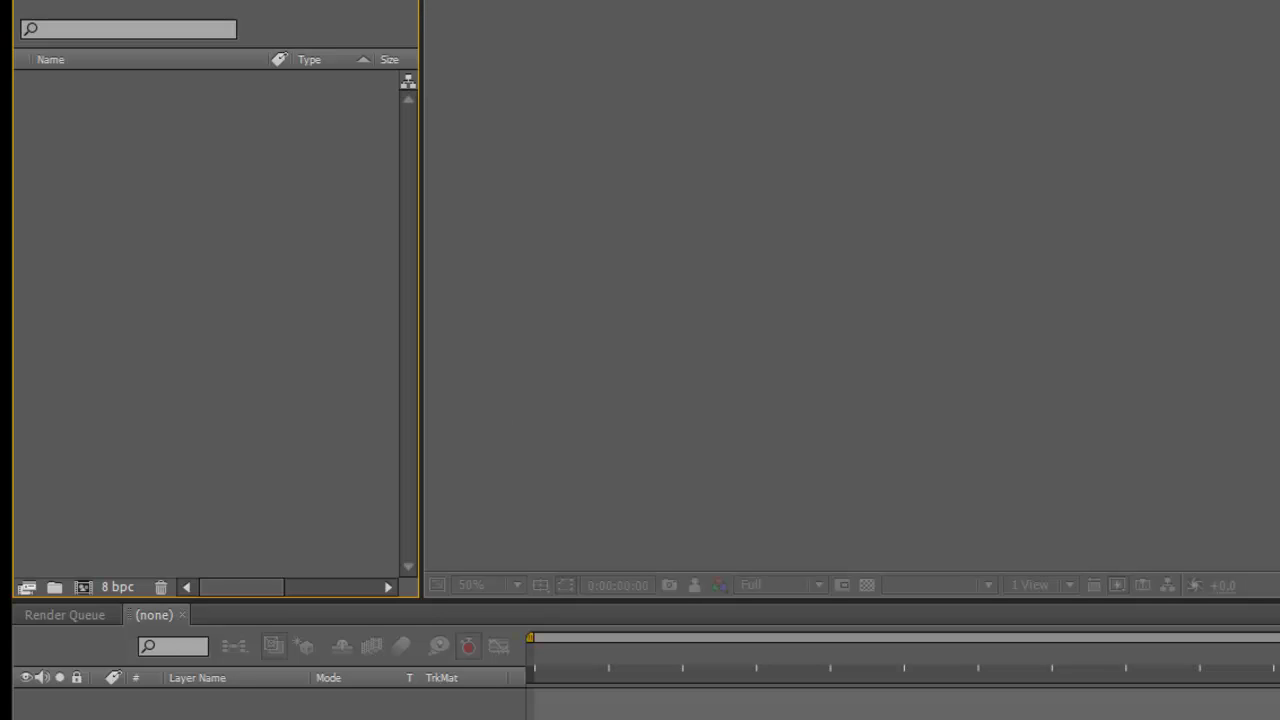
{"action": "left_click_drag", "start_coordinate": [1275, 296], "coordinate": [167, 254]}
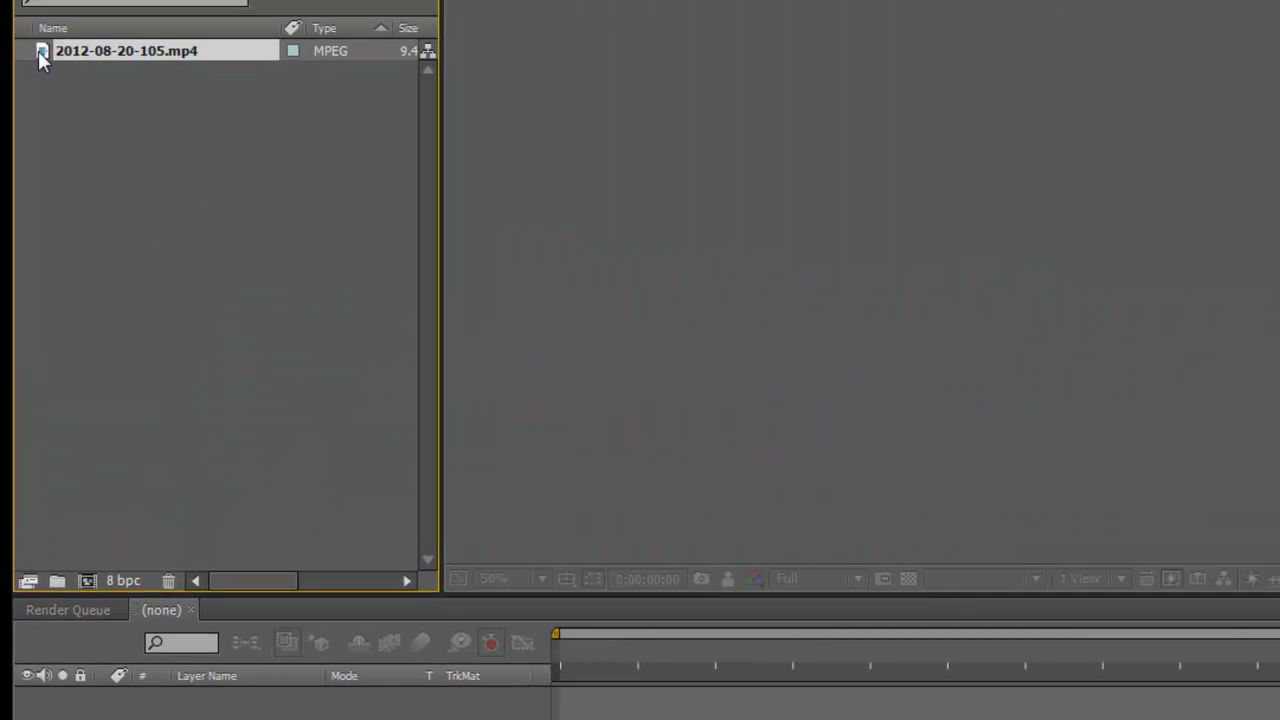
{"action": "left_click_drag", "start_coordinate": [40, 58], "coordinate": [79, 580]}
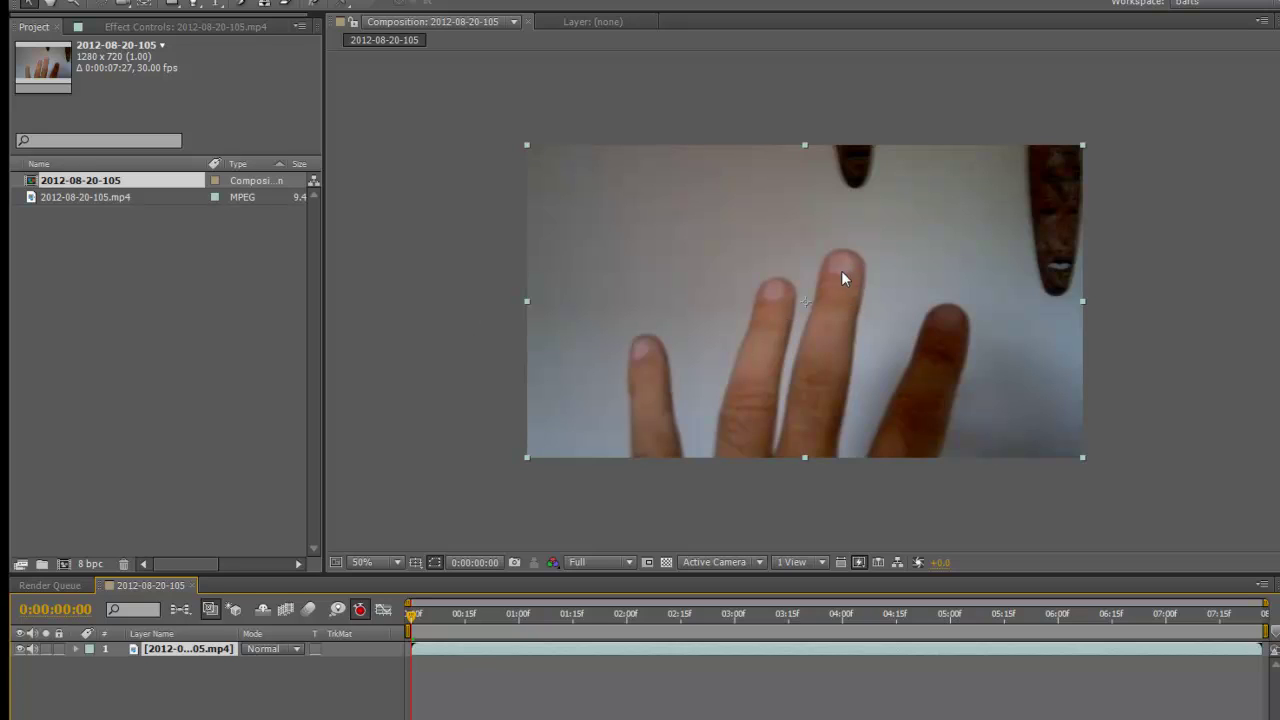
{"action": "left_click_drag", "start_coordinate": [413, 620], "coordinate": [413, 656]}
{"action": "mouse_move", "coordinate": [413, 614]}
{"action": "left_mouse_down"}
{"action": "mouse_move", "coordinate": [547, 614]}
{"action": "mouse_move", "coordinate": [413, 614]}
{"action": "left_mouse_up"}
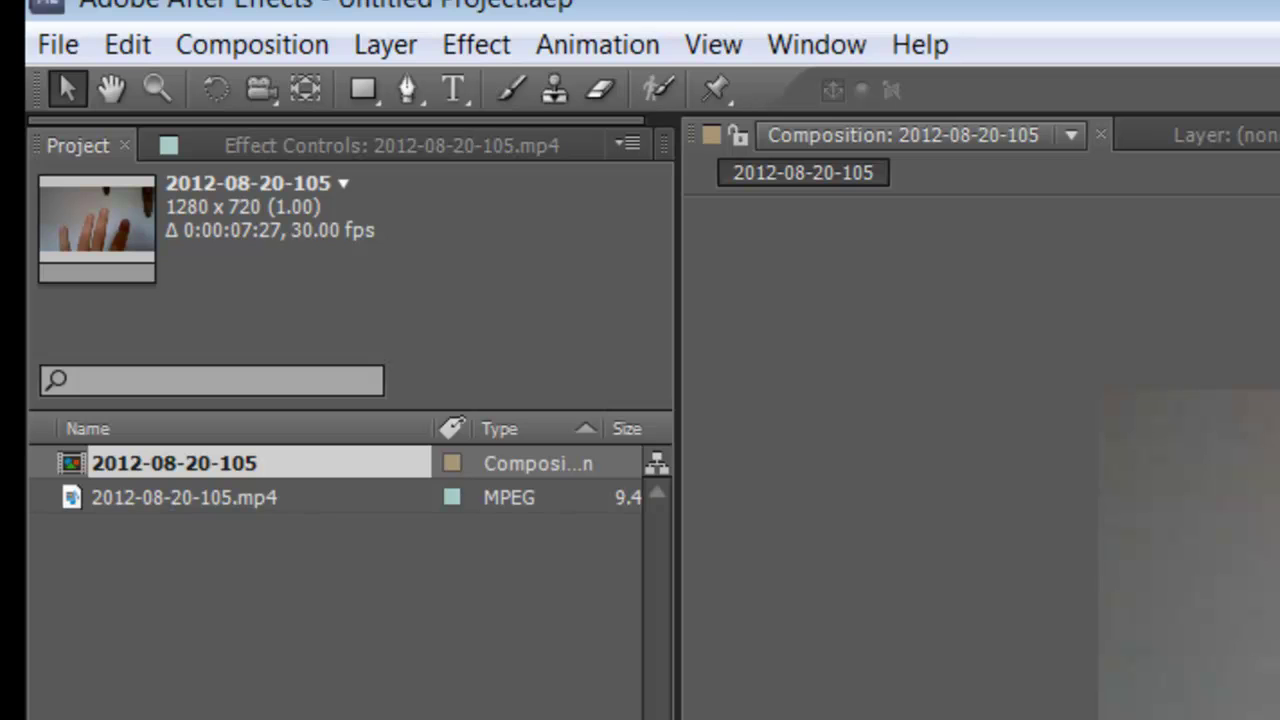
Add a new text layer reading 'Hello' to the composition
{"action": "left_click", "coordinate": [381, 47]}
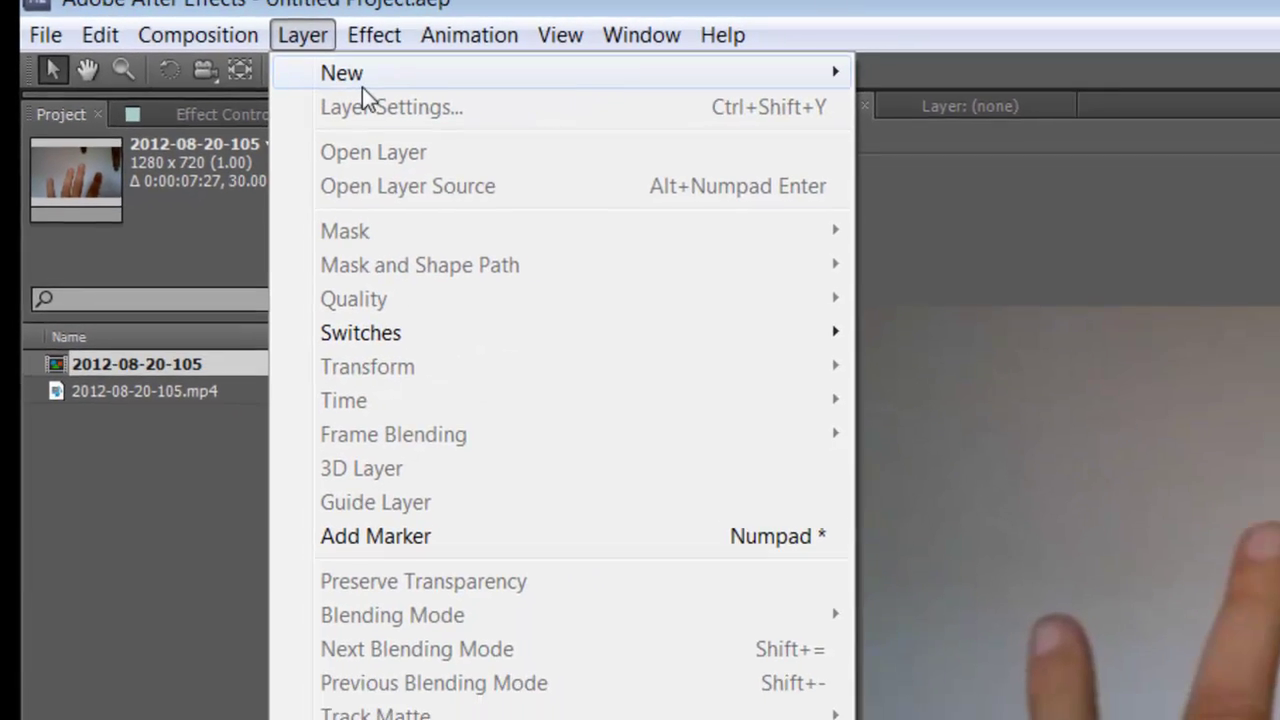
{"action": "mouse_move", "coordinate": [455, 97]}
{"action": "left_click", "coordinate": [862, 72]}
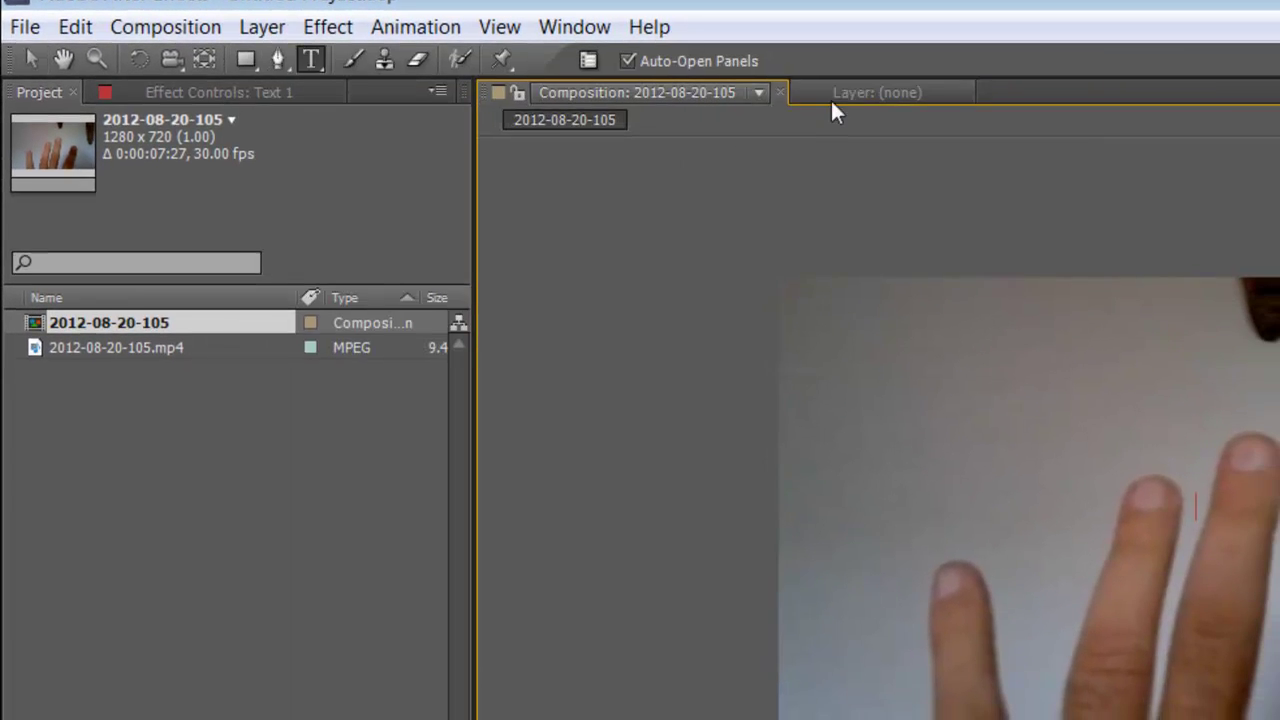
{"action": "type", "text": "Hello"}
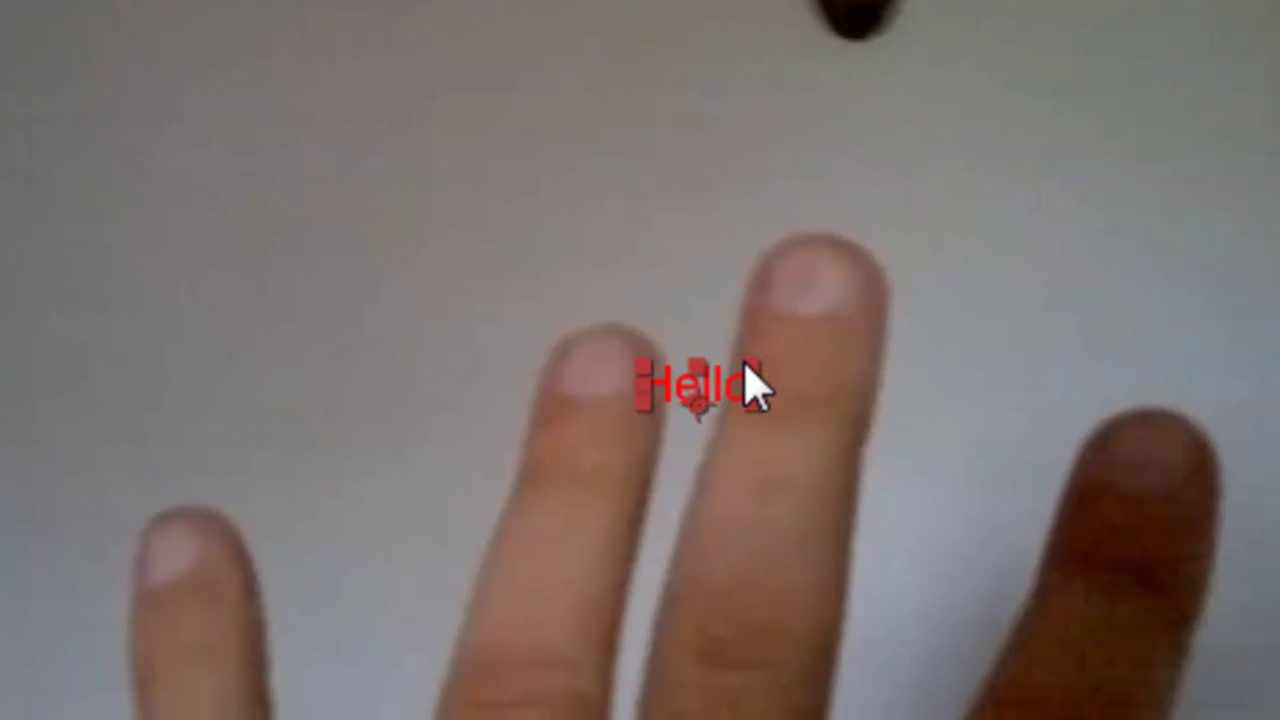
Scale up the red Hello text and move it near the top, above the fingers
{"action": "left_click_drag", "start_coordinate": [745, 366], "coordinate": [871, 266]}
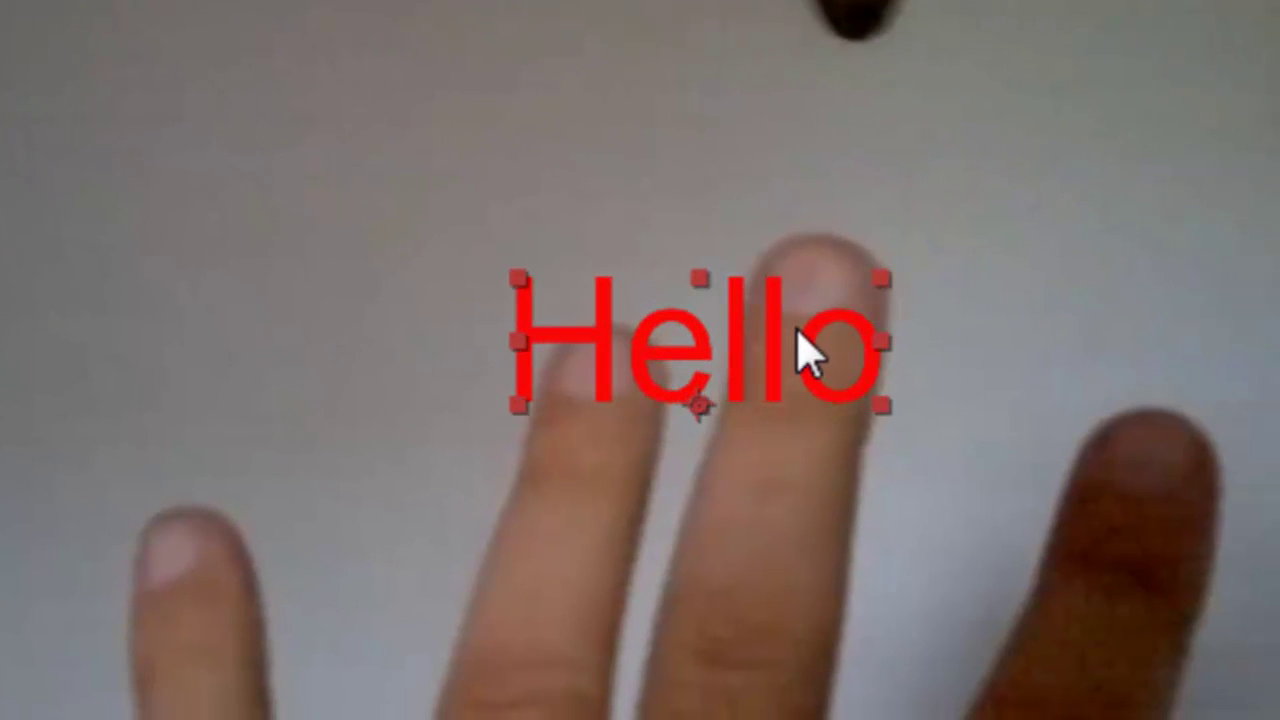
{"action": "left_click_drag", "start_coordinate": [813, 322], "coordinate": [911, 89]}
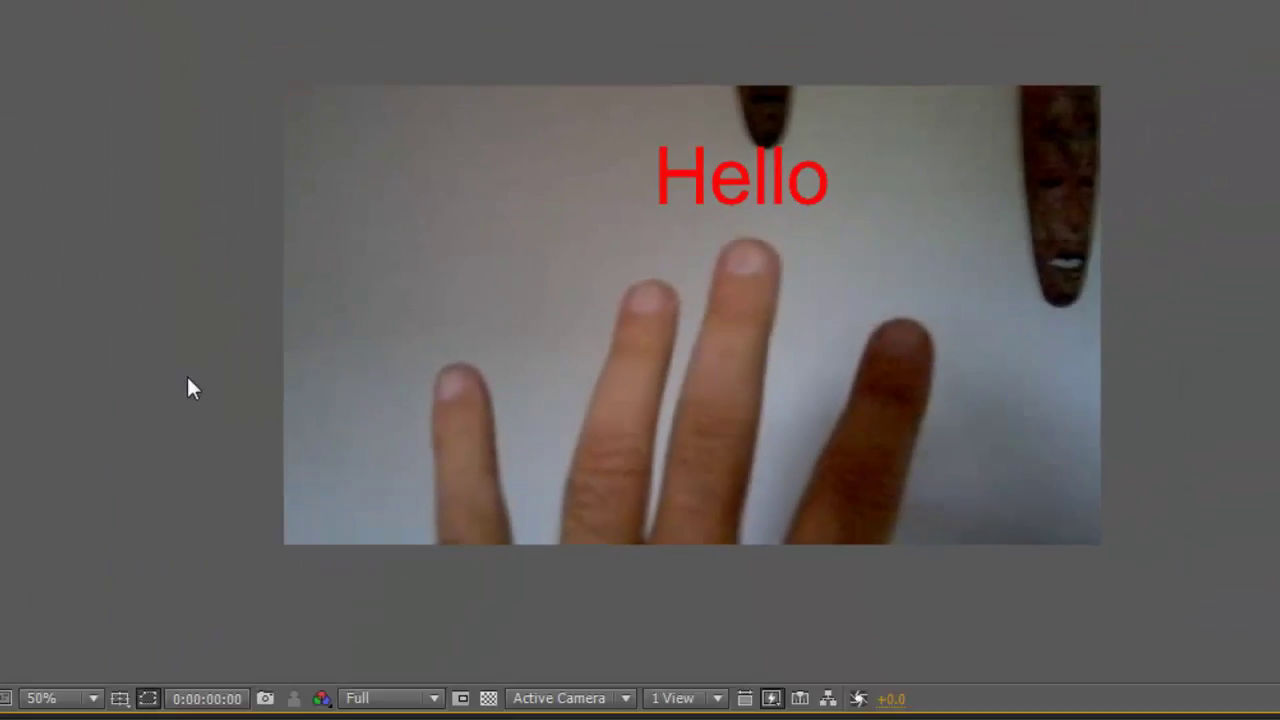
{"action": "left_click", "coordinate": [355, 338]}
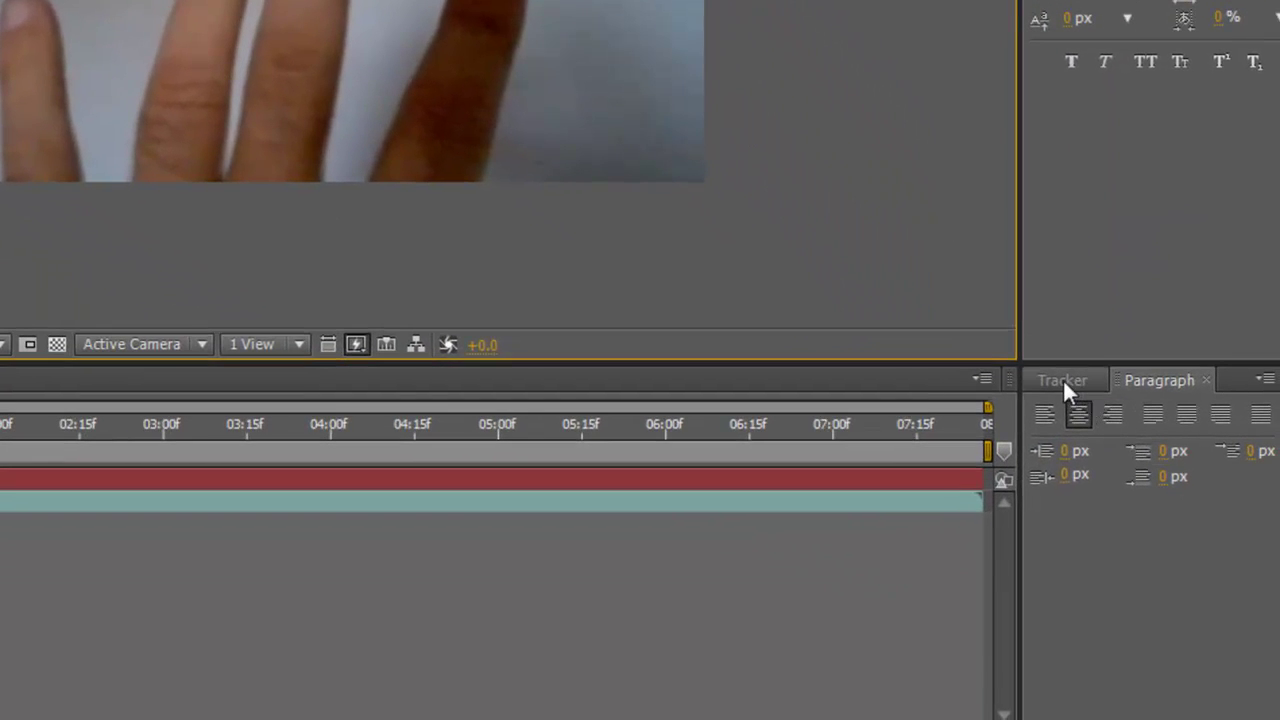
{"action": "left_click", "coordinate": [1090, 422]}
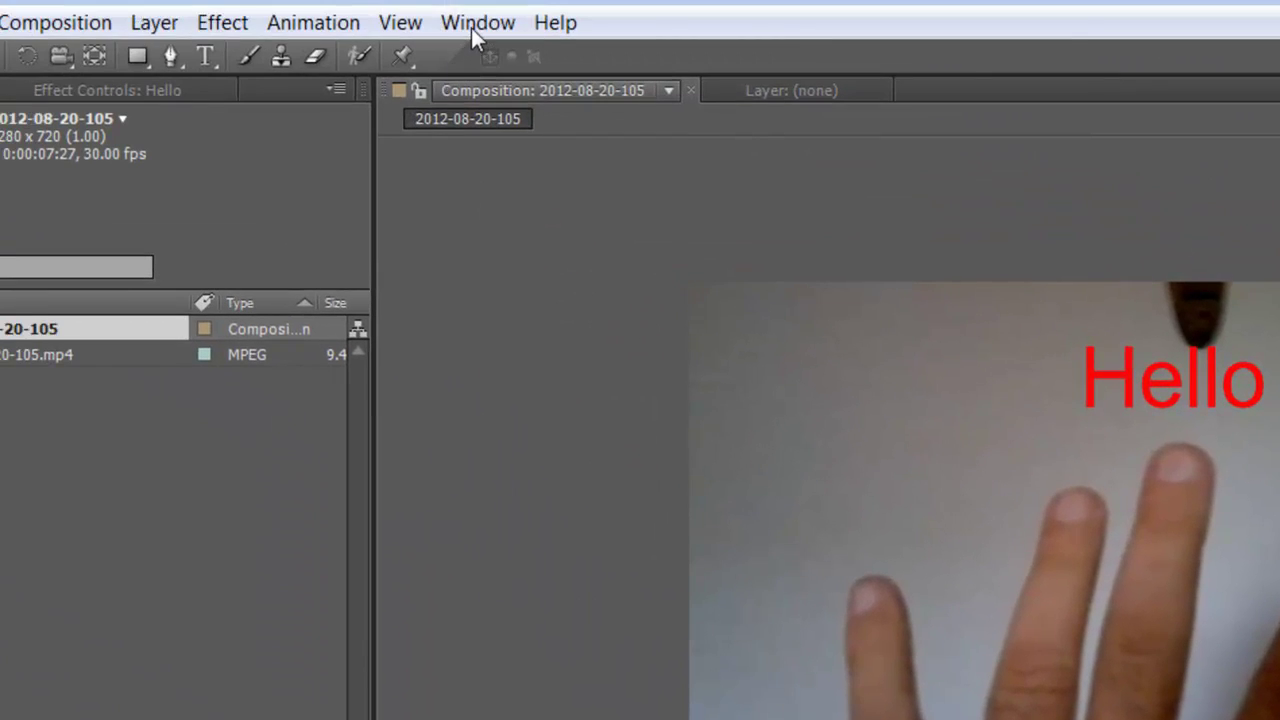
Show and enlarge the Tracker panel, then open the mp4 footage in its own Layer viewer
{"action": "left_click", "coordinate": [476, 22]}
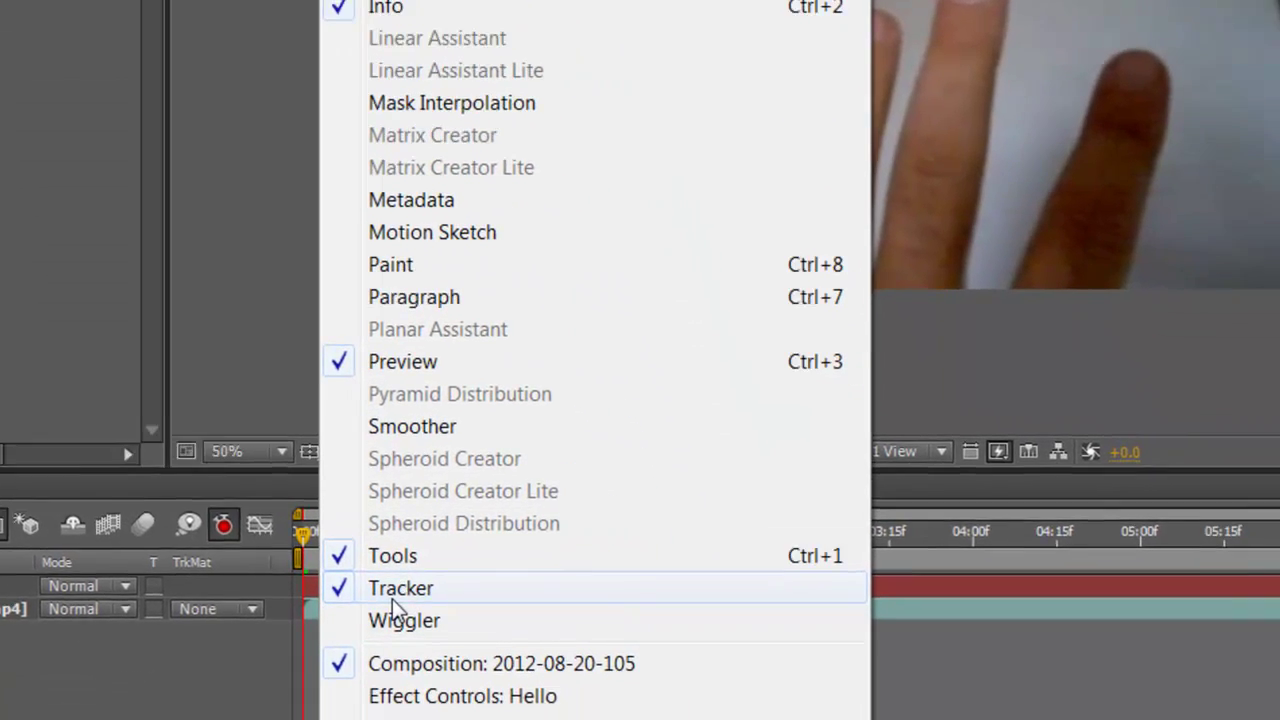
{"action": "left_click", "coordinate": [480, 610]}
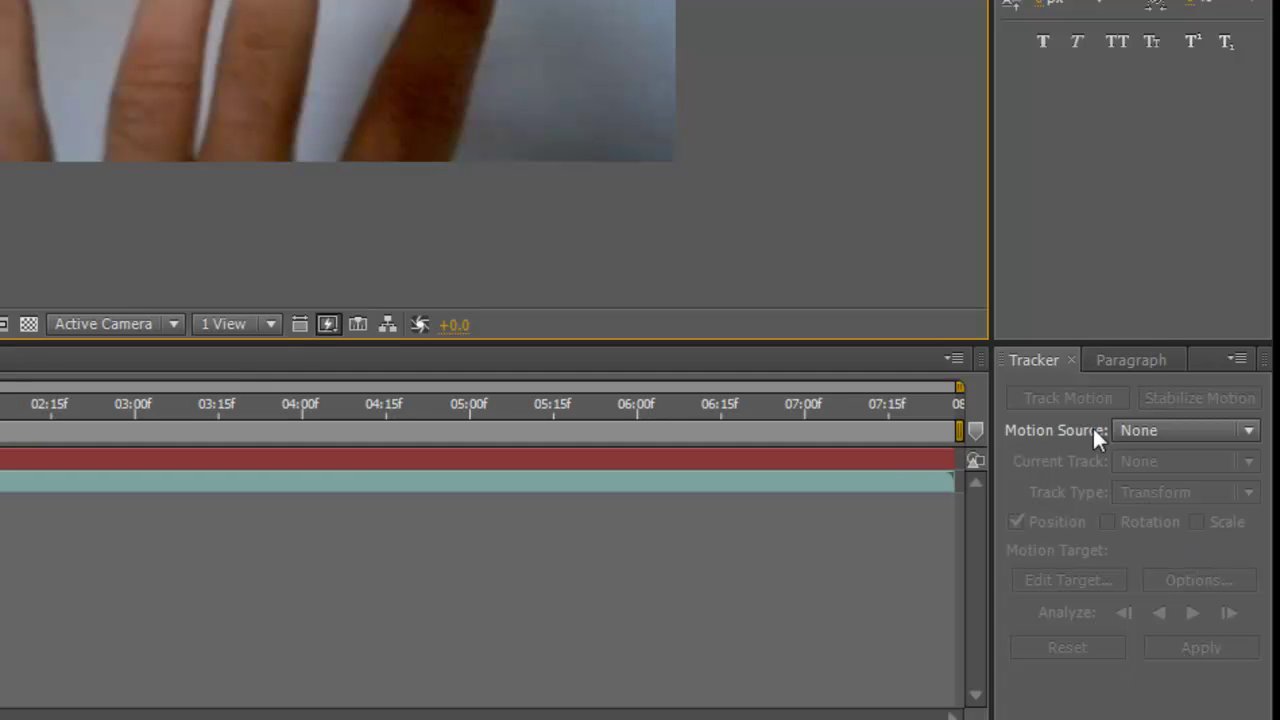
{"action": "left_click_drag", "start_coordinate": [1120, 339], "coordinate": [1154, 334]}
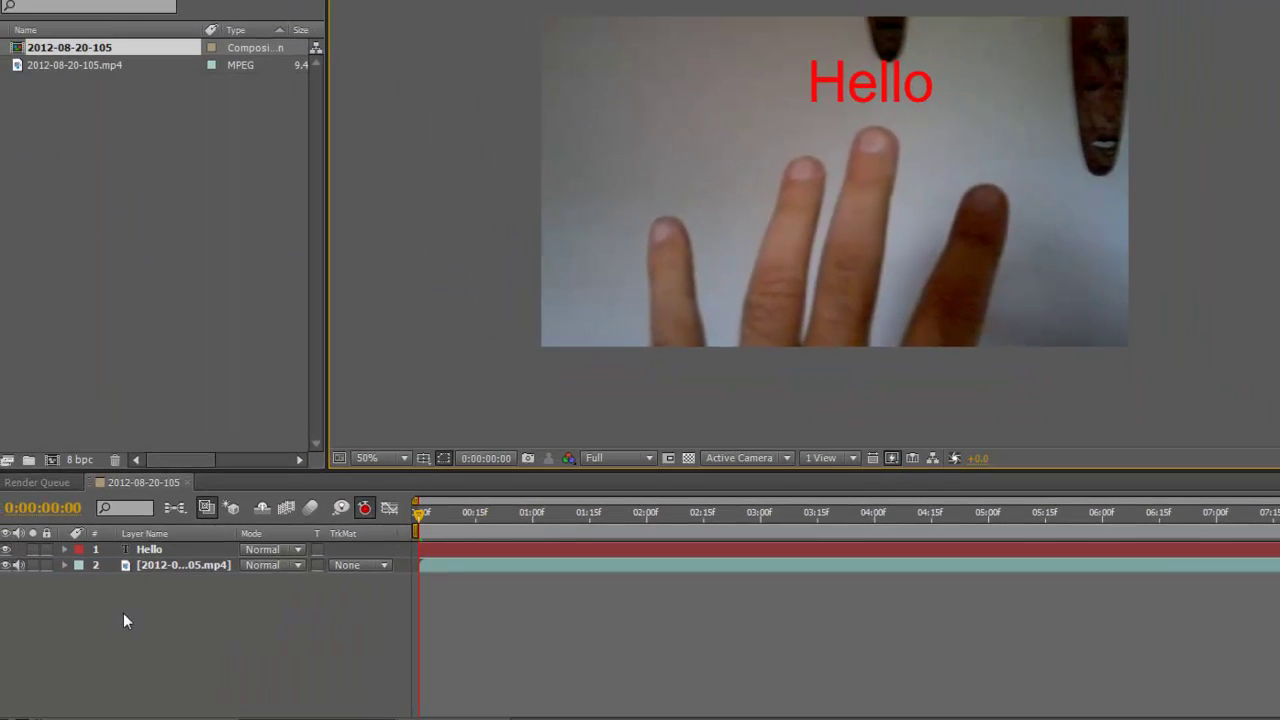
{"action": "double_click", "coordinate": [159, 565]}
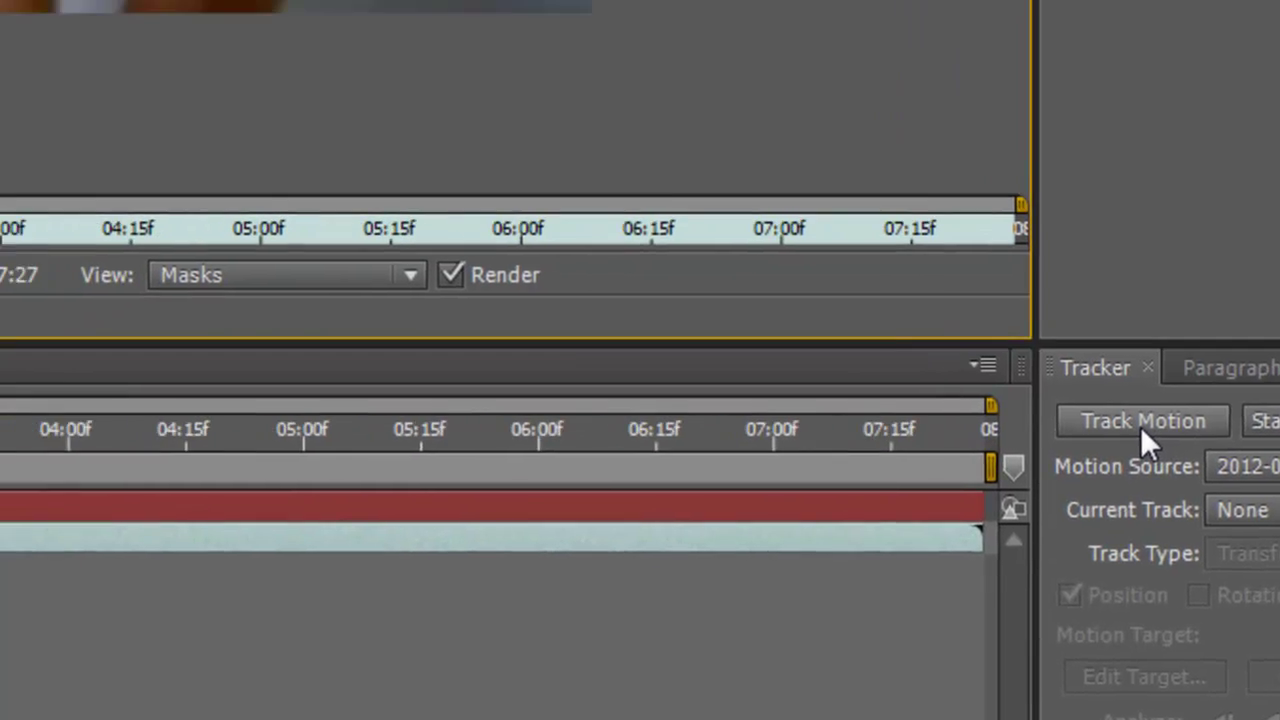
Start Track Motion on the footage, creating Tracker 1 as a Transform track
{"action": "left_click", "coordinate": [1010, 282]}
{"action": "key", "text": "period"}
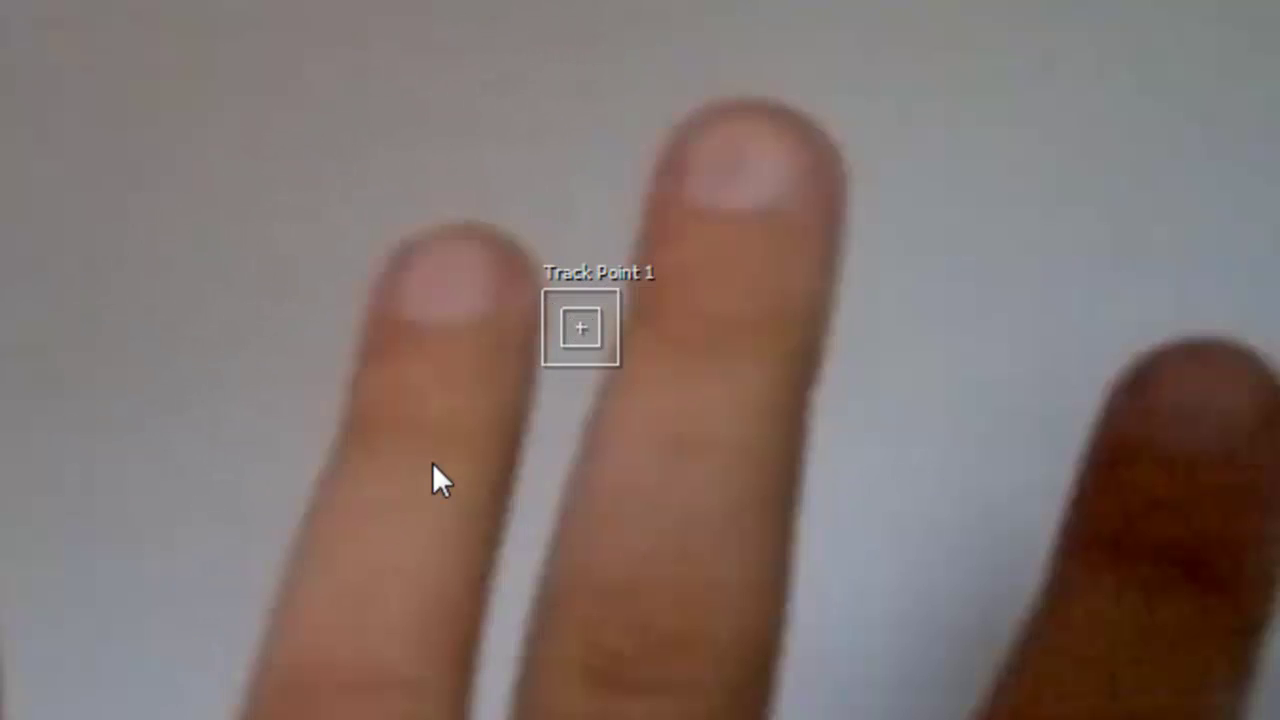
{"action": "key", "text": "period"}
{"action": "key", "text": "comma"}
Resize Track Point 1's search and feature areas and place it over the middle fingertip
{"action": "left_click_drag", "start_coordinate": [618, 365], "coordinate": [745, 514]}
{"action": "left_click_drag", "start_coordinate": [601, 349], "coordinate": [677, 433]}
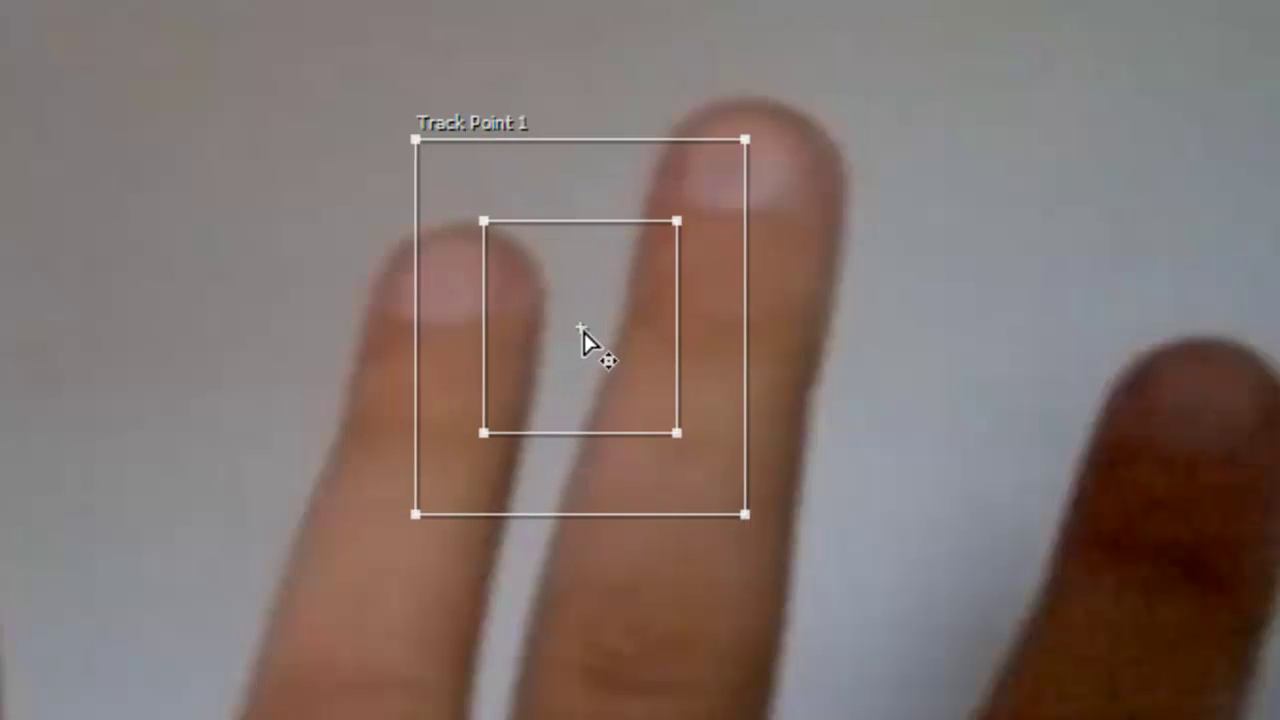
{"action": "left_click_drag", "start_coordinate": [583, 353], "coordinate": [730, 204]}
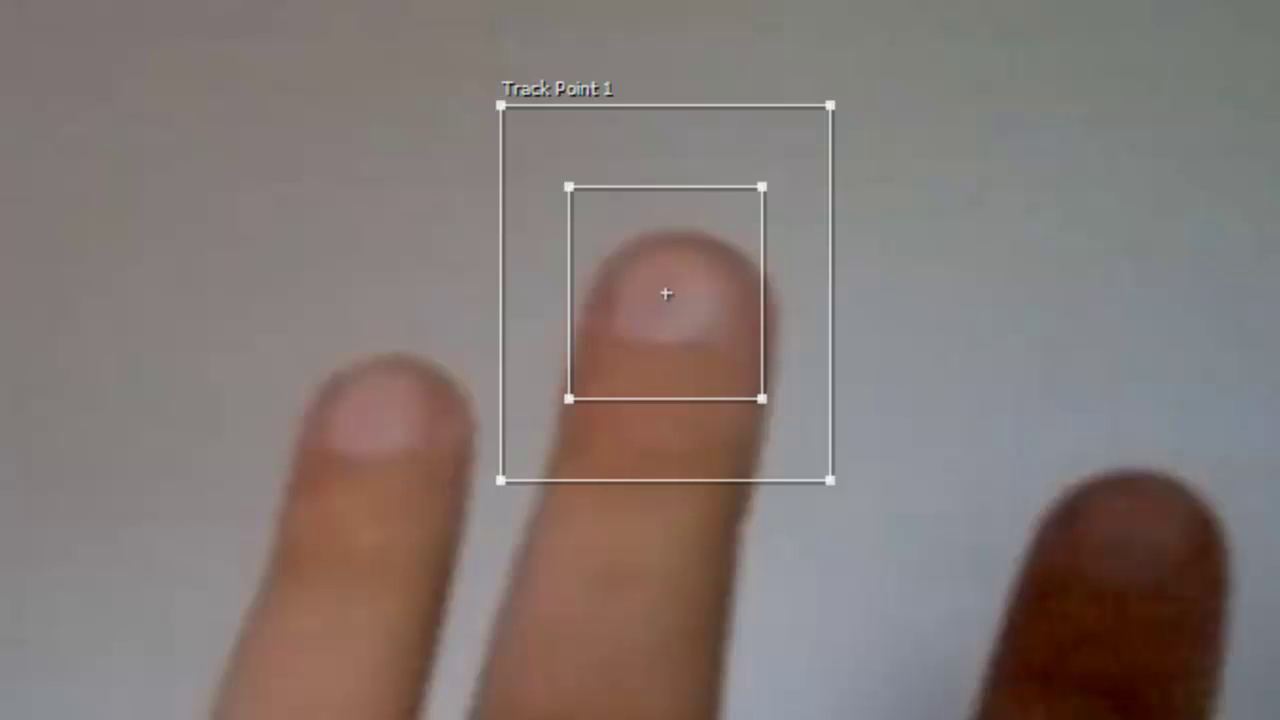
{"action": "mouse_move", "coordinate": [731, 380]}
{"action": "left_mouse_down"}
{"action": "mouse_move", "coordinate": [714, 360]}
{"action": "mouse_move", "coordinate": [754, 371]}
{"action": "mouse_move", "coordinate": [735, 369]}
{"action": "left_mouse_up"}
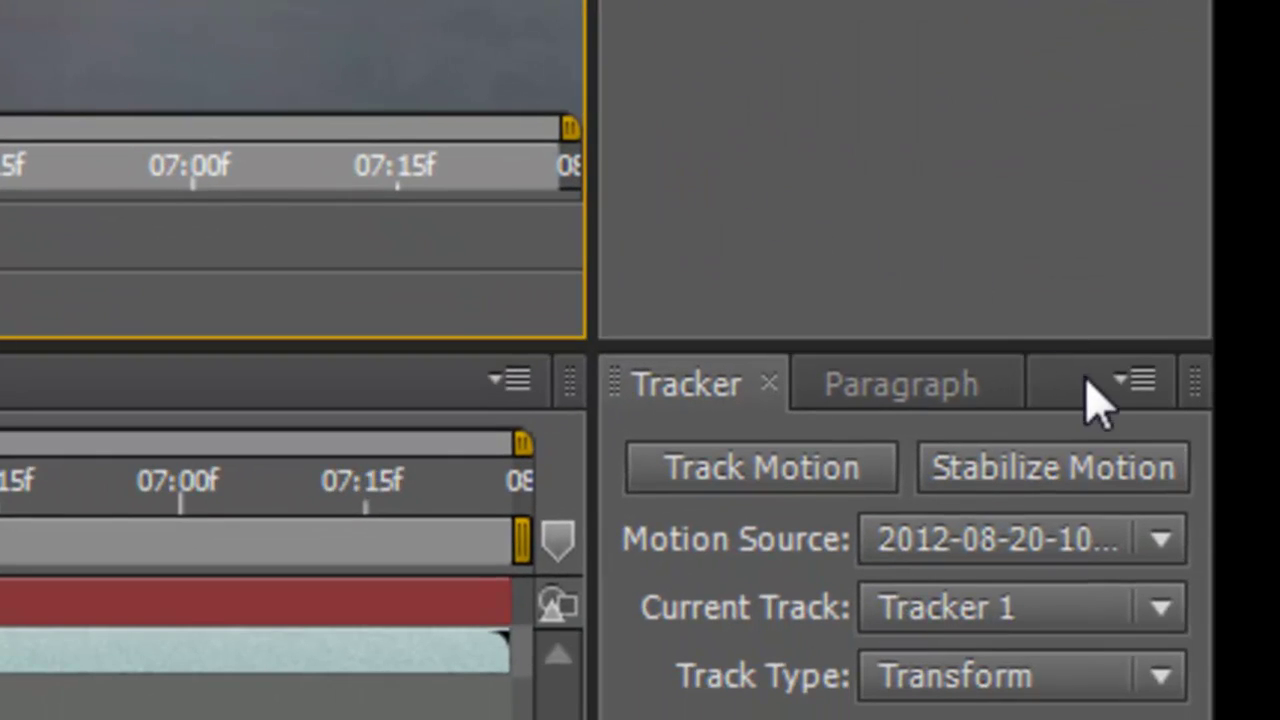
{"action": "left_click", "coordinate": [1120, 400]}
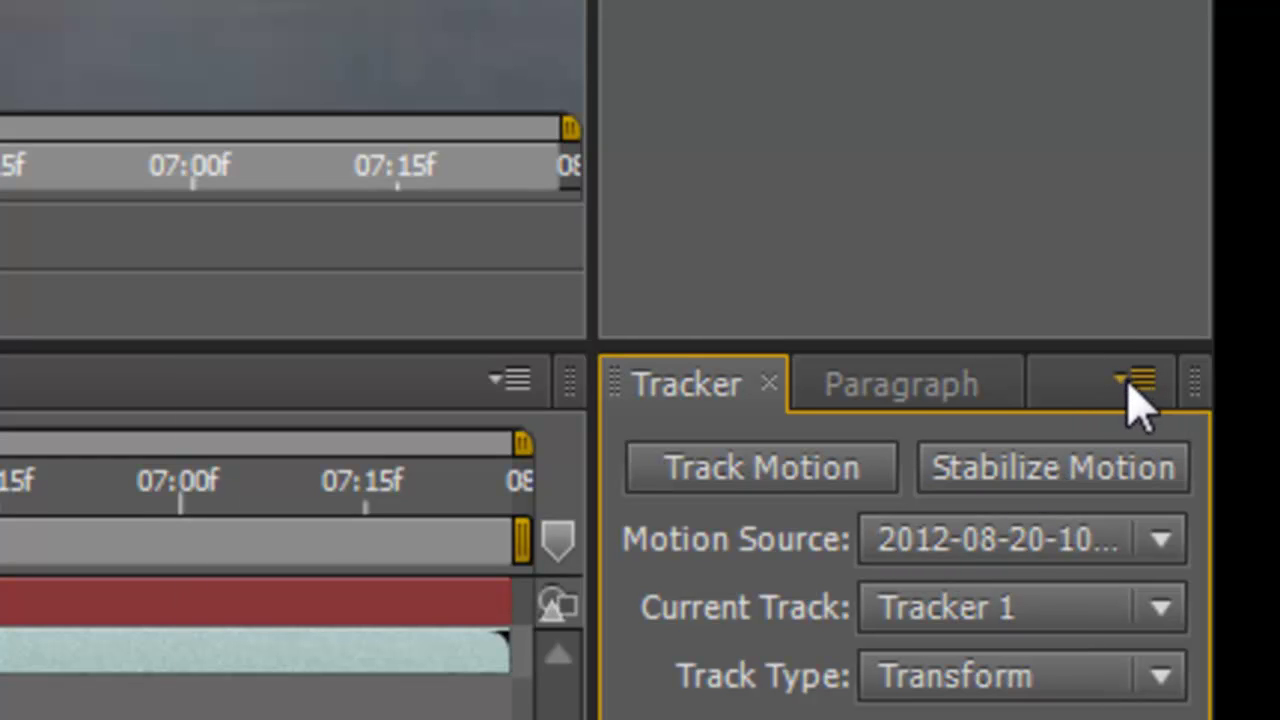
{"action": "left_click", "coordinate": [1128, 392]}
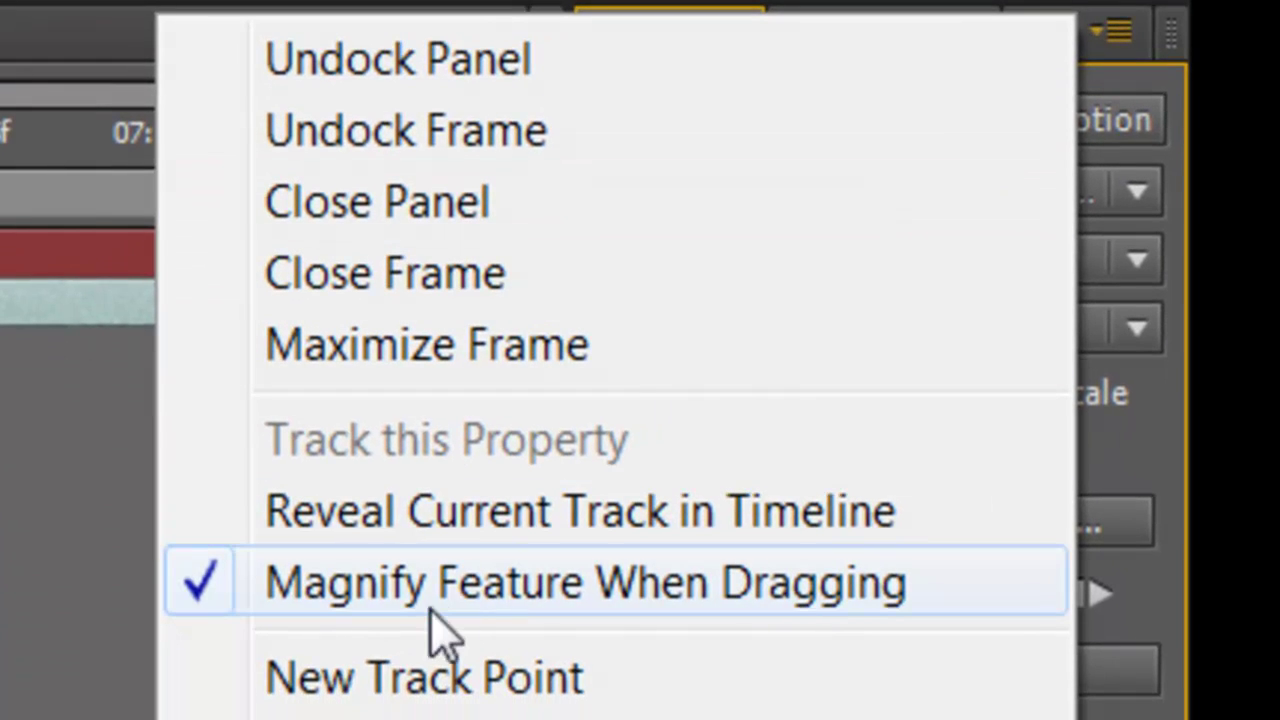
Turn off Magnify Feature When Dragging and shrink the feature box to the middle fingernail
{"action": "left_click", "coordinate": [422, 590]}
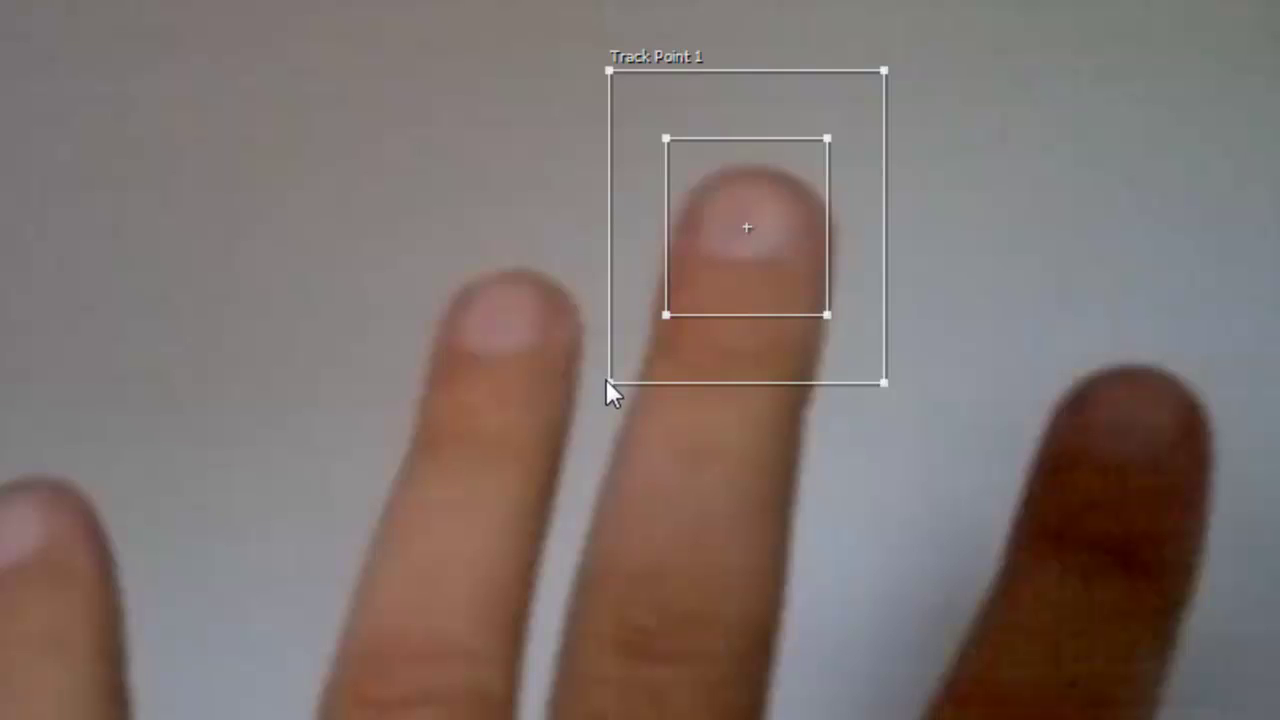
{"action": "mouse_move", "coordinate": [608, 381]}
{"action": "left_mouse_down"}
{"action": "mouse_move", "coordinate": [420, 443]}
{"action": "mouse_move", "coordinate": [461, 455]}
{"action": "mouse_move", "coordinate": [554, 432]}
{"action": "mouse_move", "coordinate": [618, 374]}
{"action": "left_mouse_up"}
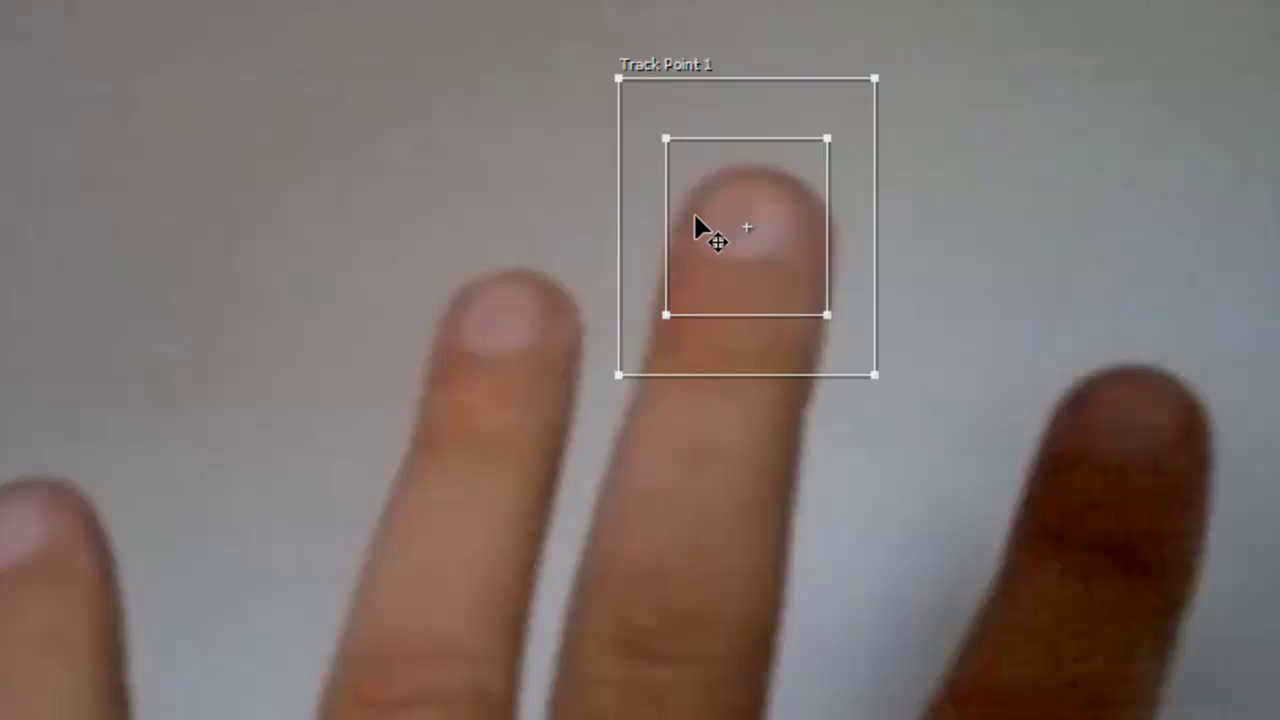
{"action": "left_click_drag", "start_coordinate": [665, 314], "coordinate": [718, 244]}
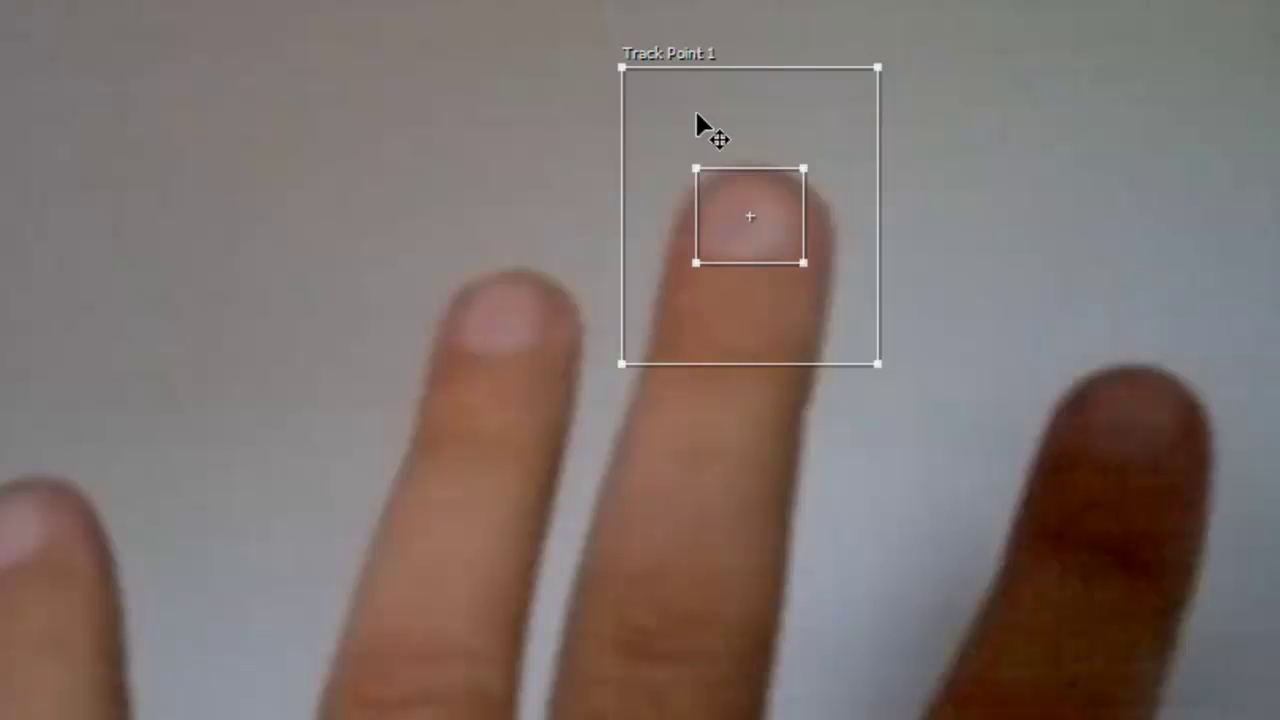
Reshape the search area to extend down the finger, trimming its top, right and left sides
{"action": "left_click_drag", "start_coordinate": [878, 365], "coordinate": [866, 445]}
{"action": "left_click_drag", "start_coordinate": [866, 68], "coordinate": [870, 120]}
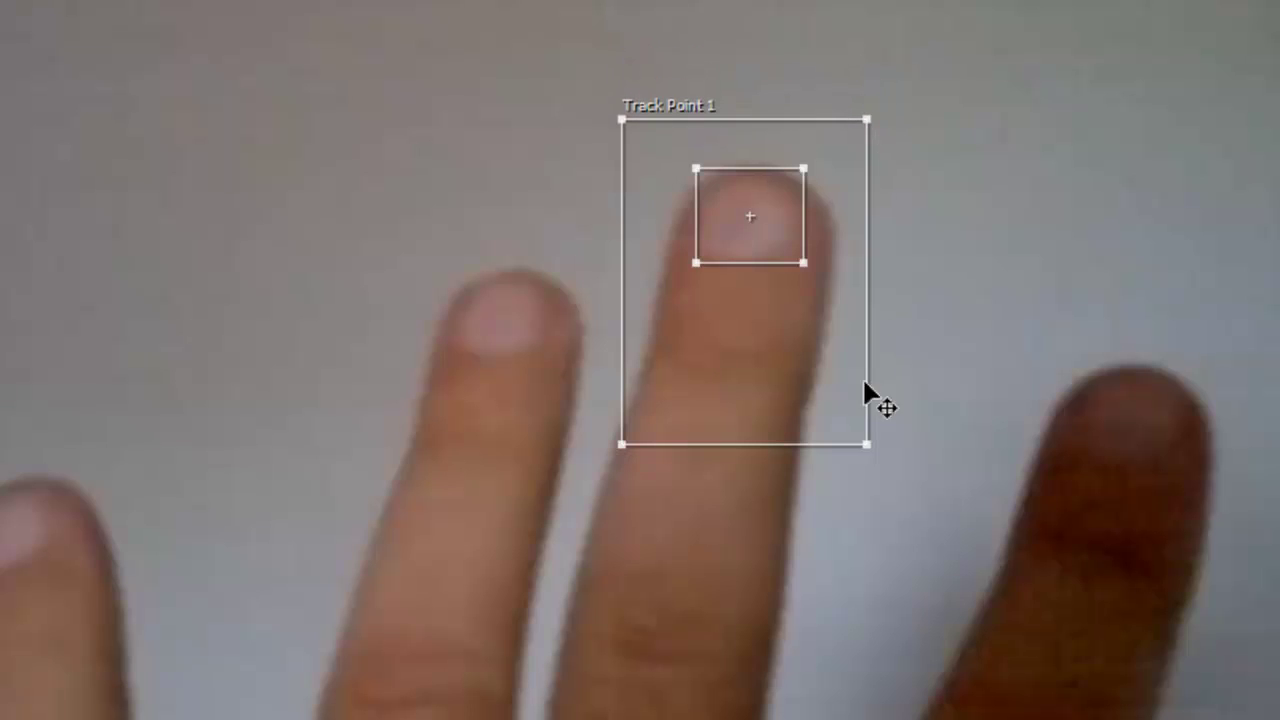
{"action": "left_click_drag", "start_coordinate": [868, 445], "coordinate": [849, 444]}
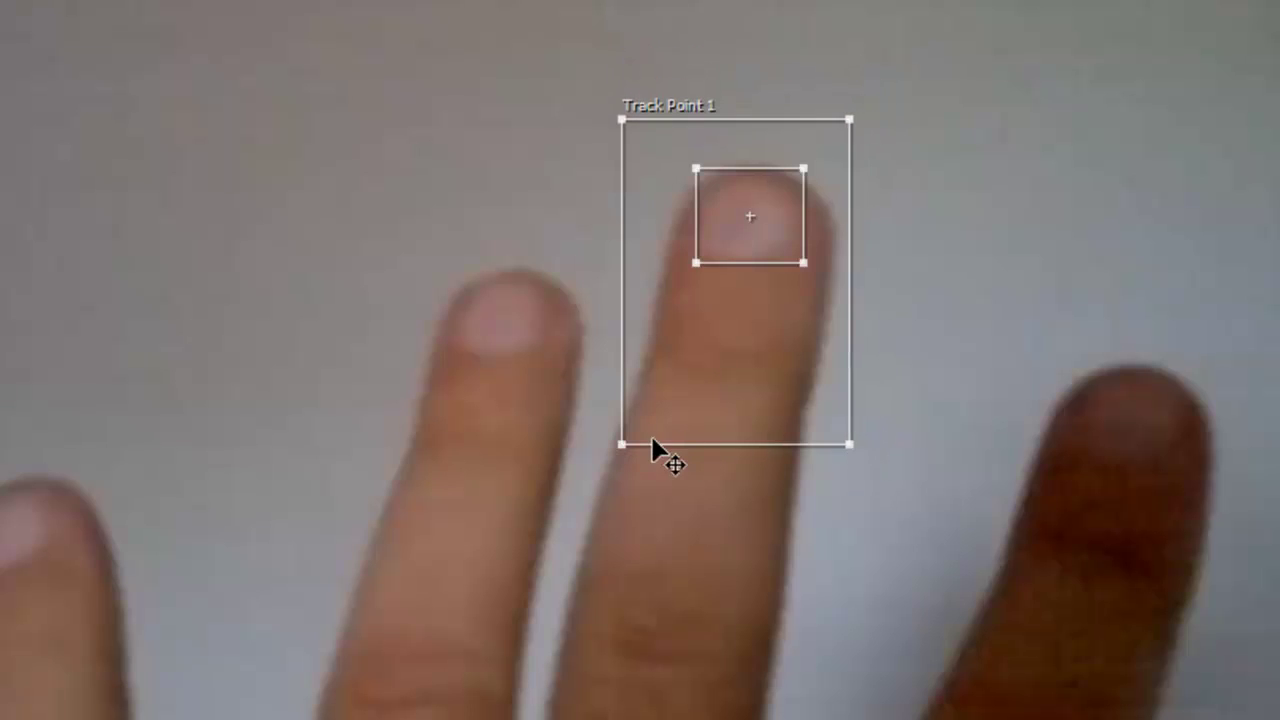
{"action": "left_click_drag", "start_coordinate": [625, 445], "coordinate": [641, 425]}
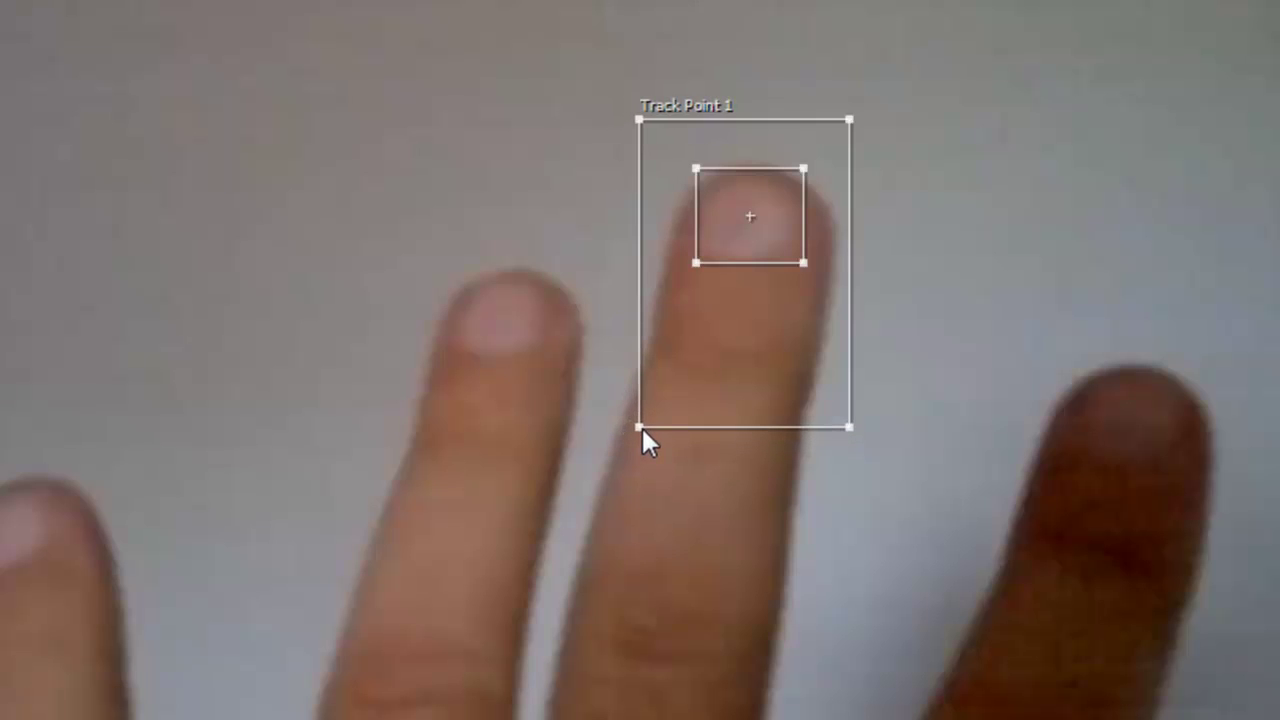
{"action": "scroll", "coordinate": [603, 327], "scroll_direction": "down", "scroll_amount": 2}
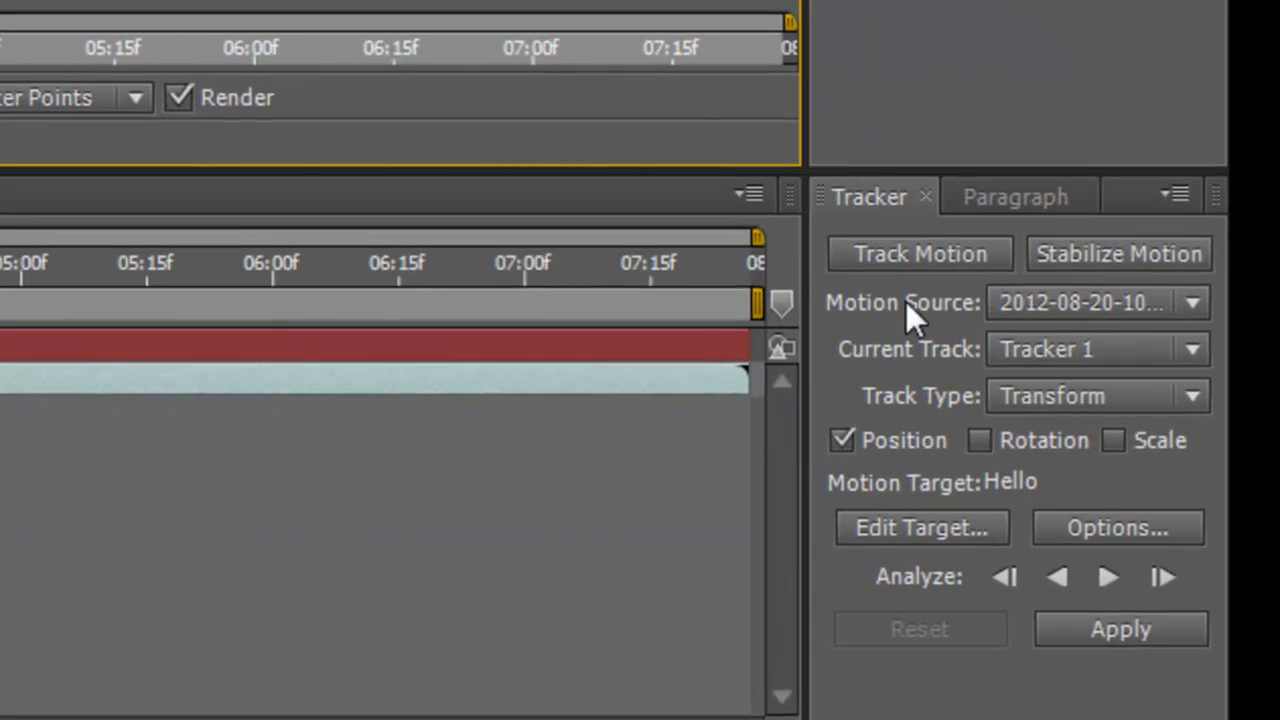
Analyze the fingertip track forward and end the work area around 0:00:00:26
{"action": "left_click", "coordinate": [1104, 584]}
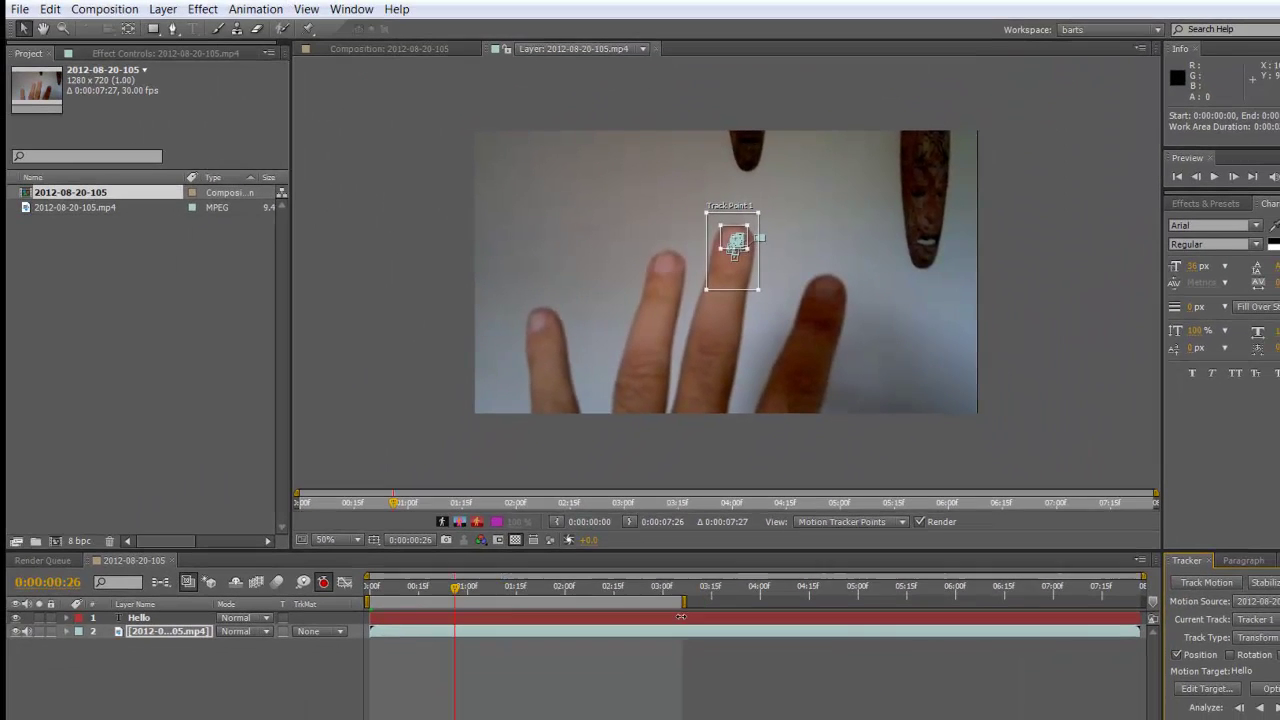
{"action": "left_click_drag", "start_coordinate": [684, 606], "coordinate": [460, 615]}
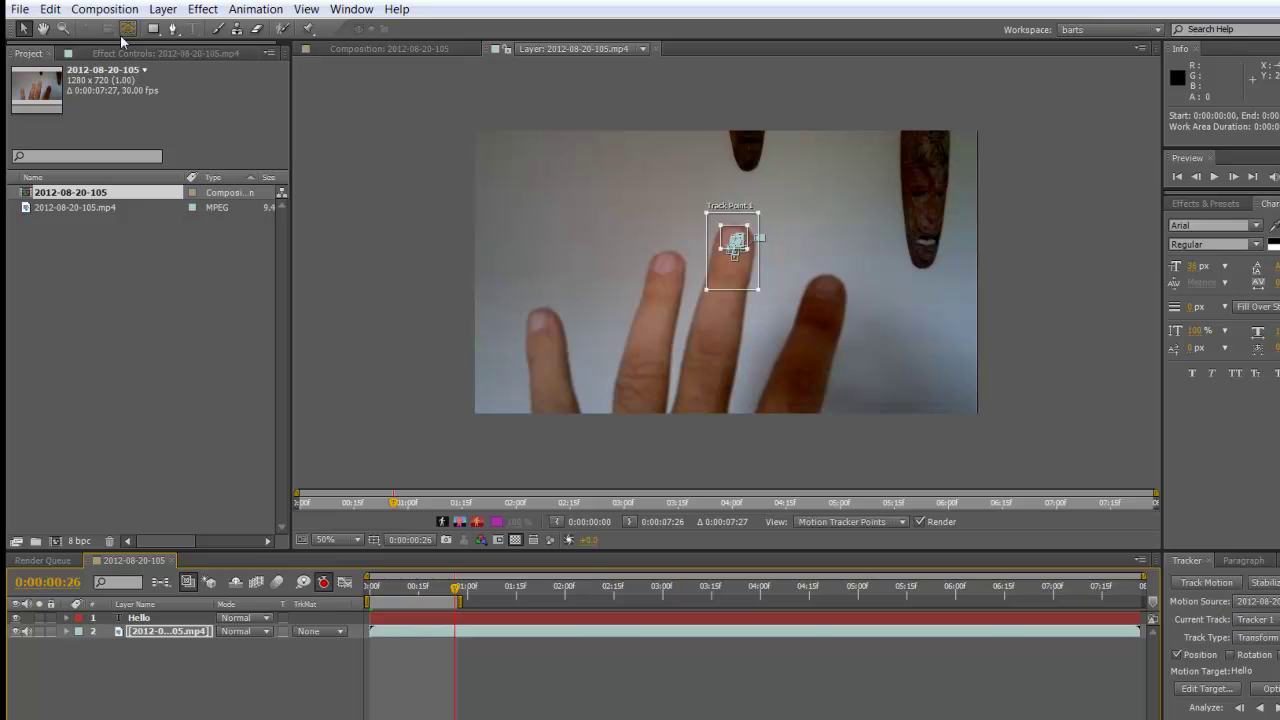
Trim the comp to the 27-frame work area and return the time indicator to the start
{"action": "left_click", "coordinate": [96, 12]}
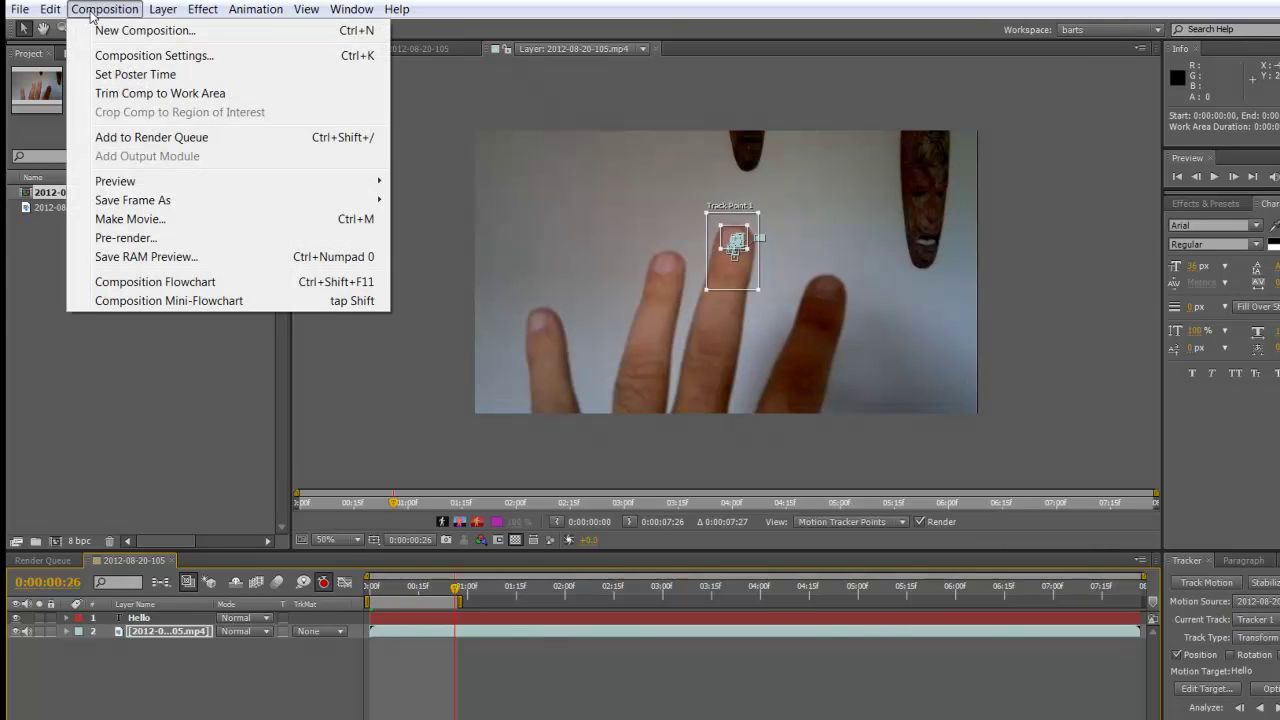
{"action": "left_click", "coordinate": [120, 96]}
{"action": "left_click_drag", "start_coordinate": [1118, 590], "coordinate": [371, 592]}
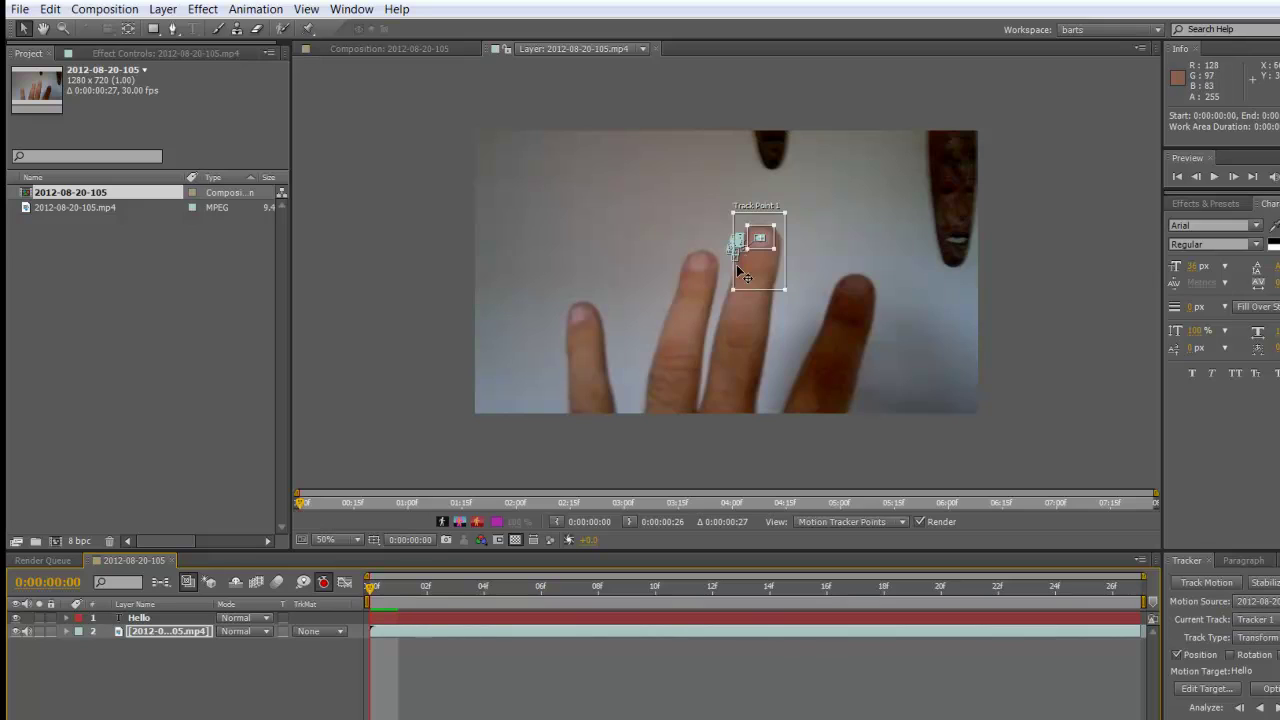
{"action": "scroll", "coordinate": [699, 260], "scroll_direction": "up", "scroll_amount": 2}
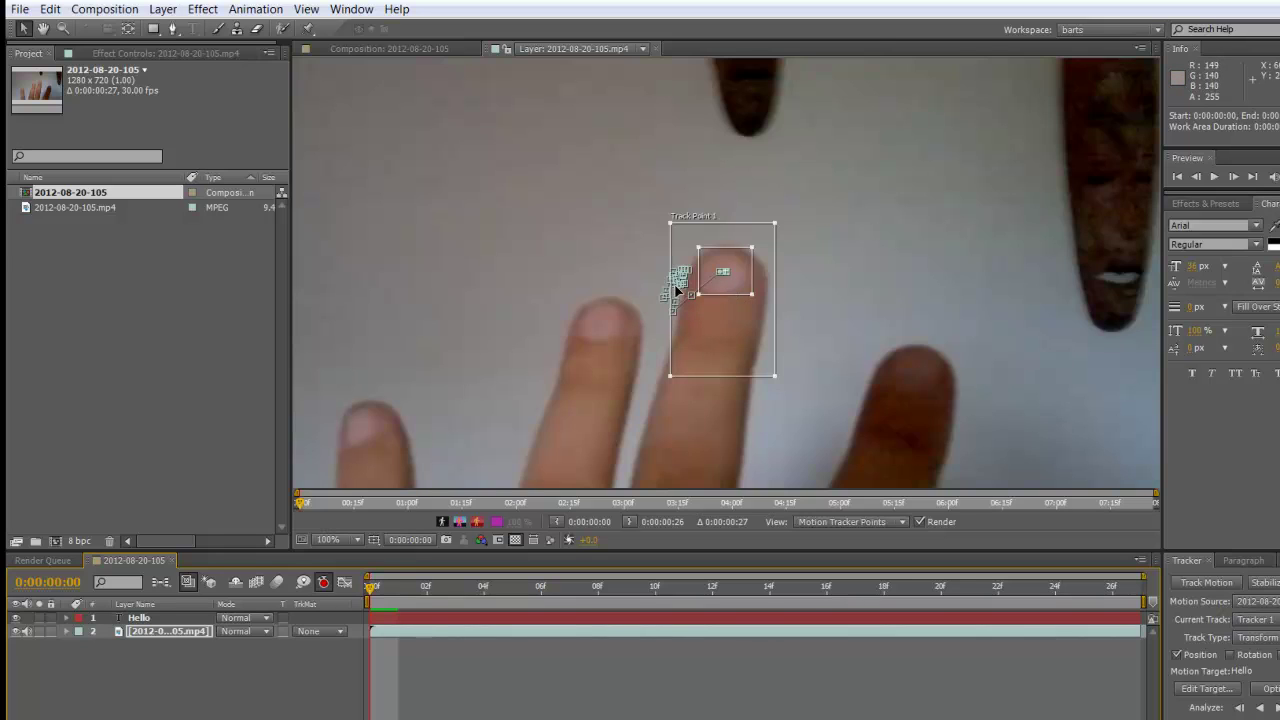
{"action": "scroll", "coordinate": [668, 344], "scroll_direction": "down", "scroll_amount": 2}
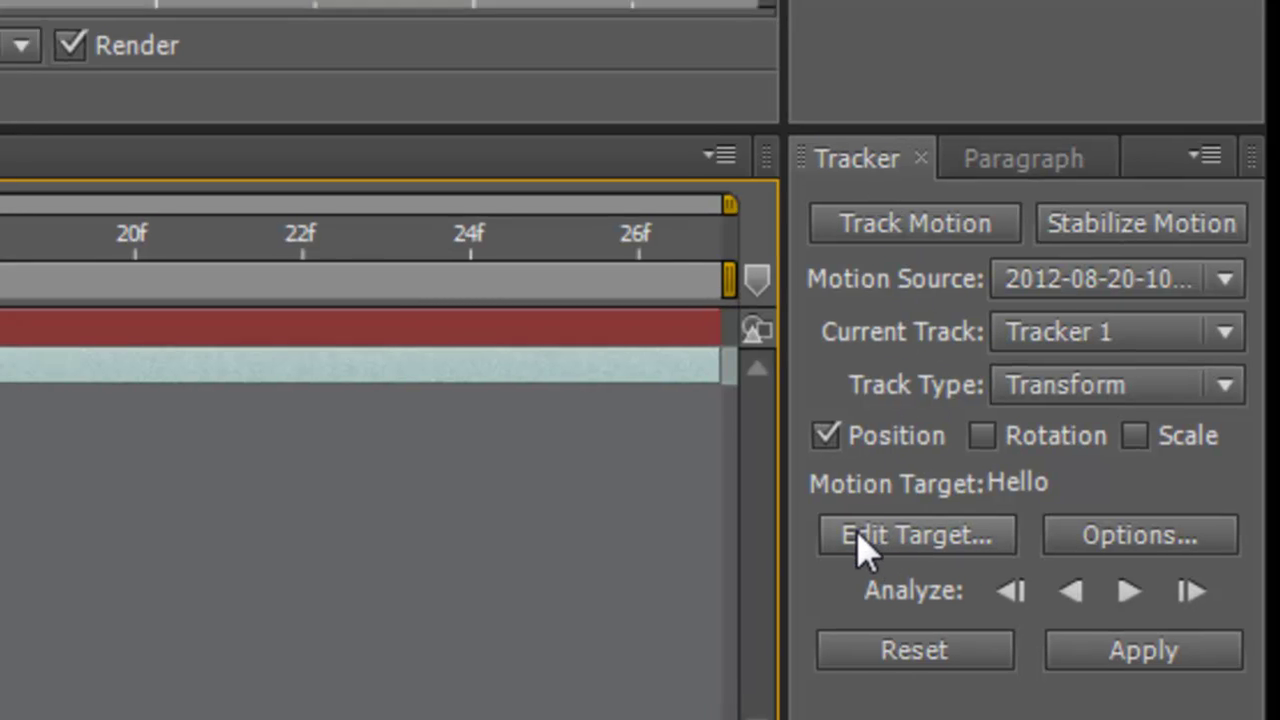
Confirm Hello as motion target, apply the track in X and Y, and preview playback
{"action": "left_click", "coordinate": [852, 530]}
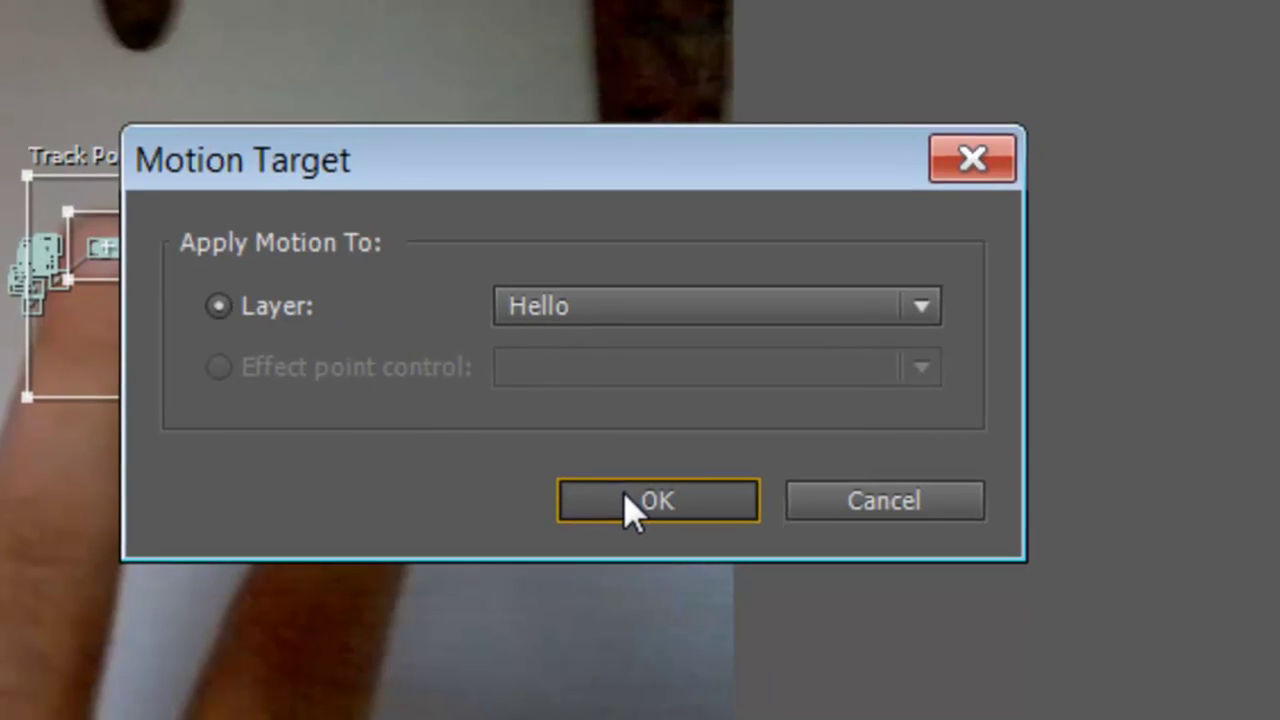
{"action": "left_click", "coordinate": [616, 500]}
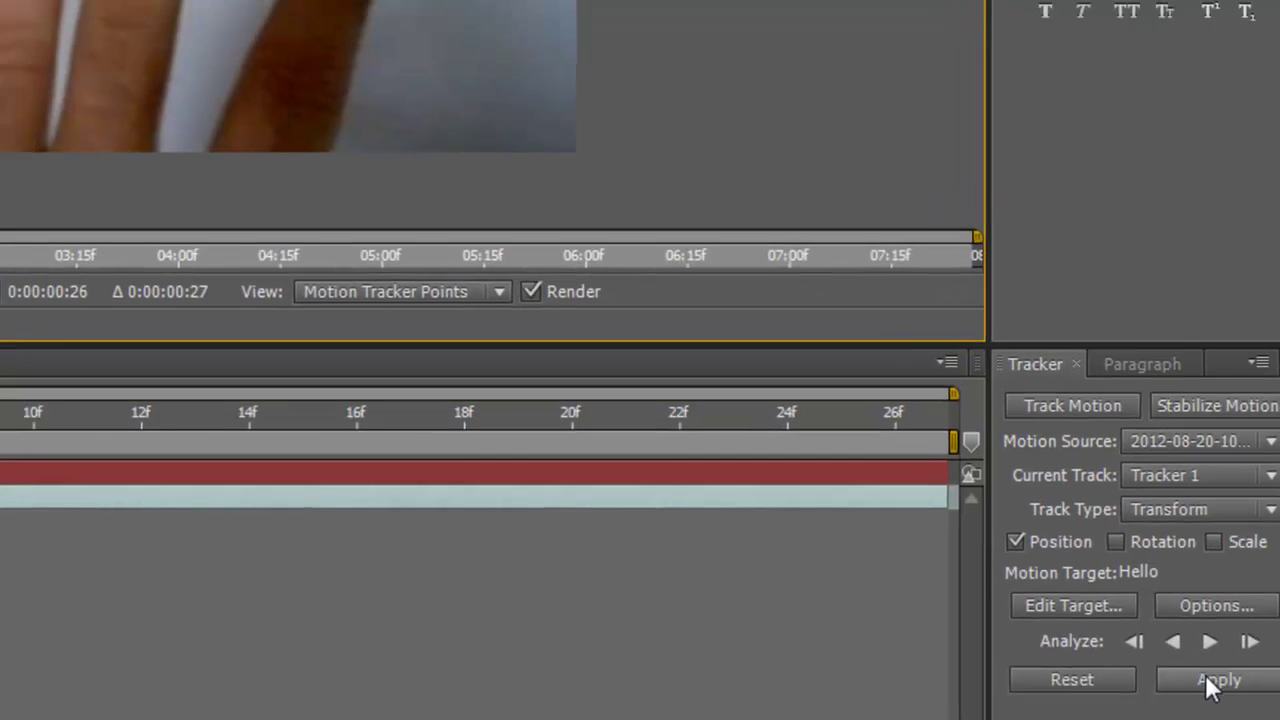
{"action": "left_click", "coordinate": [1180, 646]}
{"action": "left_click_drag", "start_coordinate": [200, 58], "coordinate": [853, 124]}
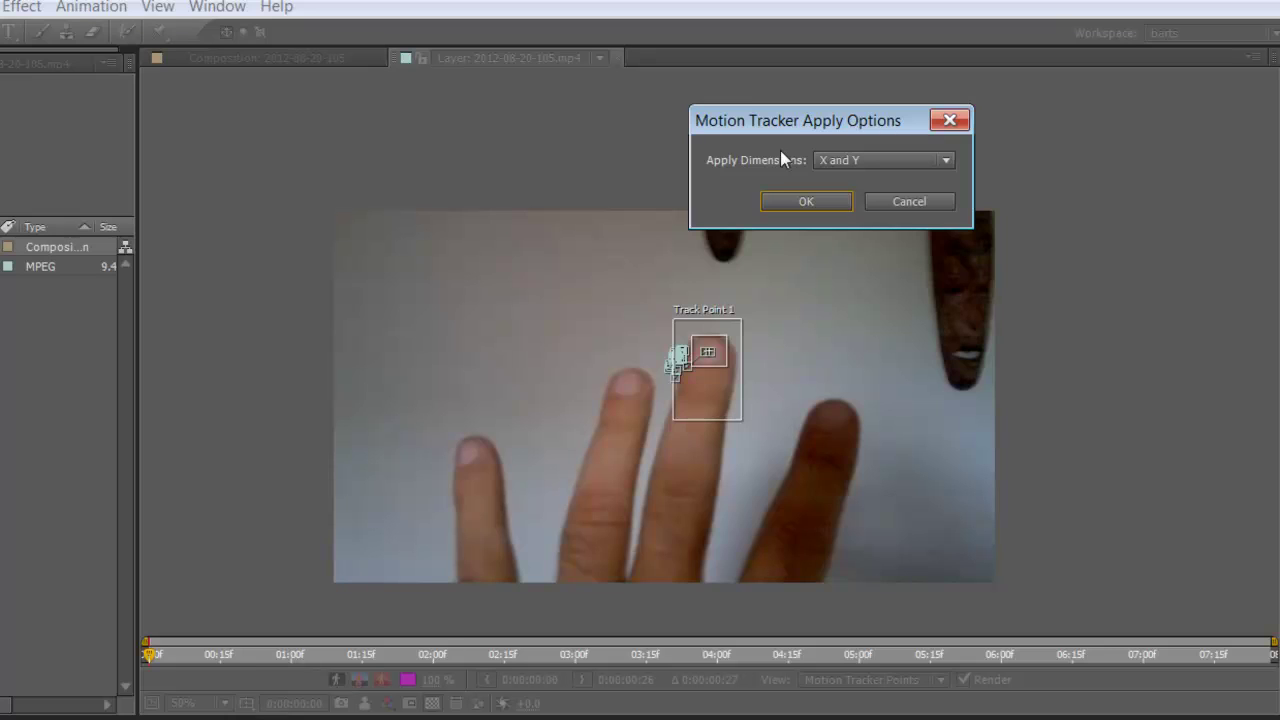
{"action": "left_click", "coordinate": [806, 201]}
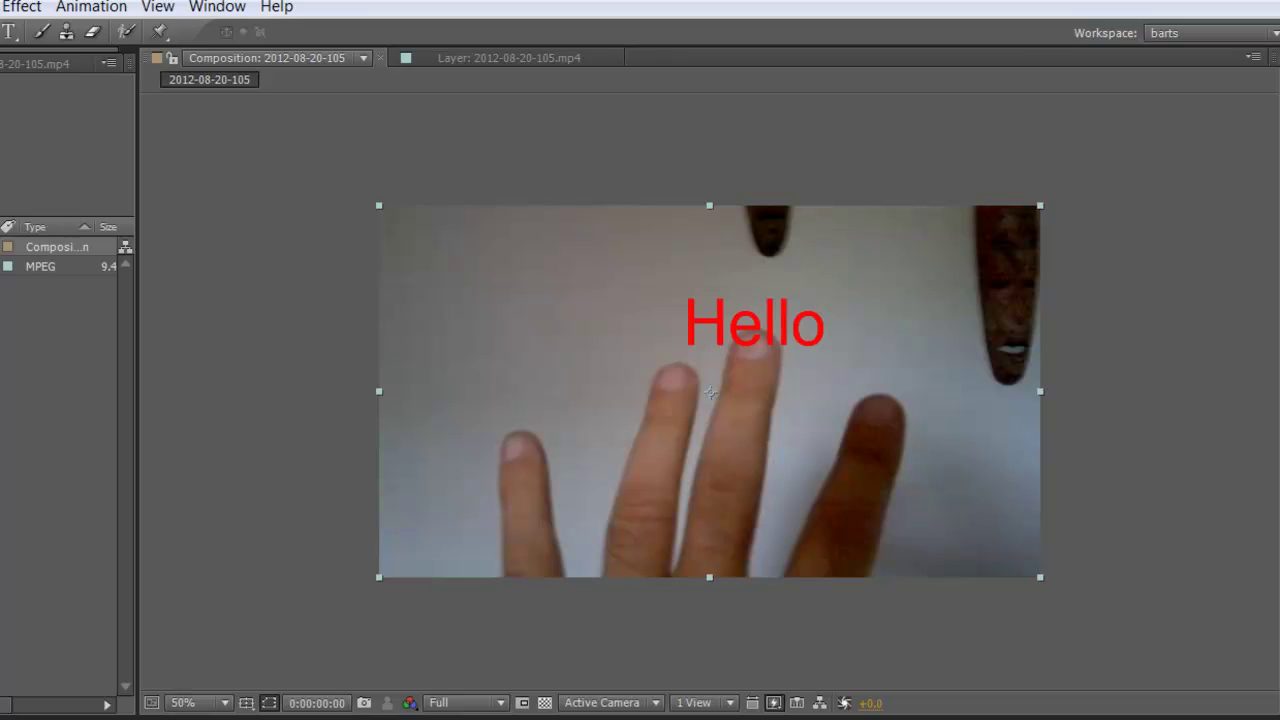
{"action": "key", "text": "space"}
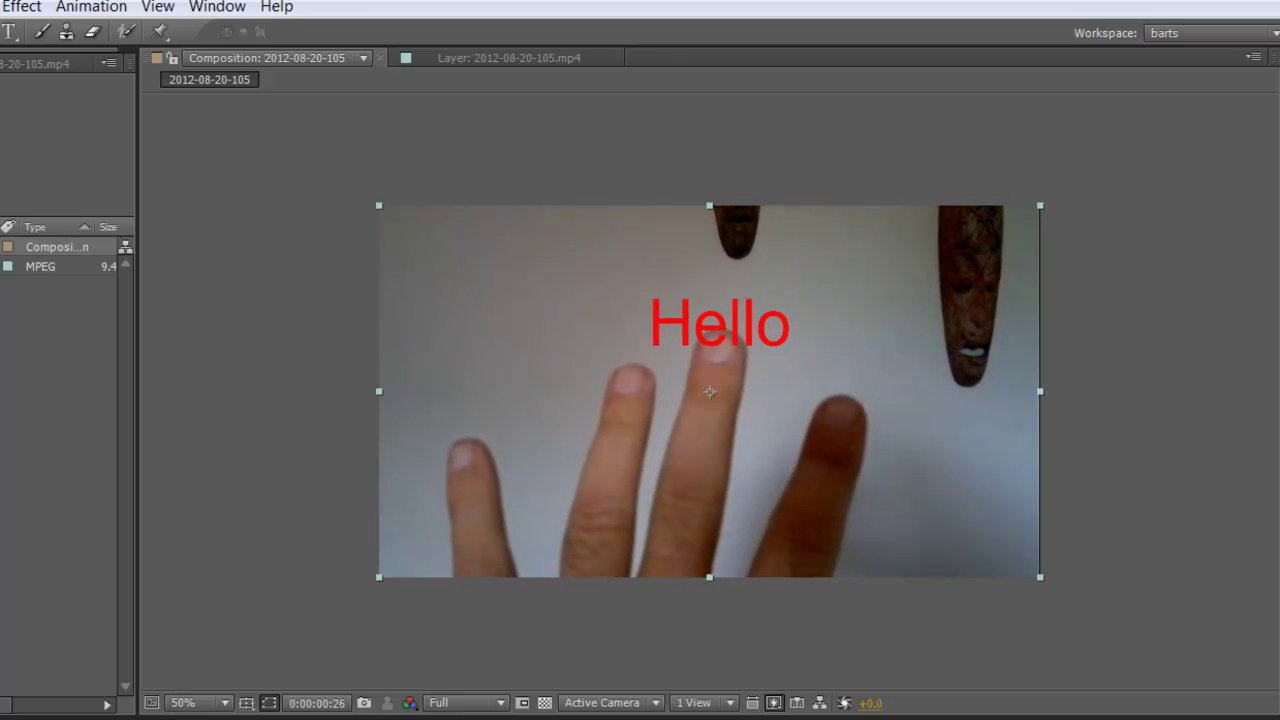